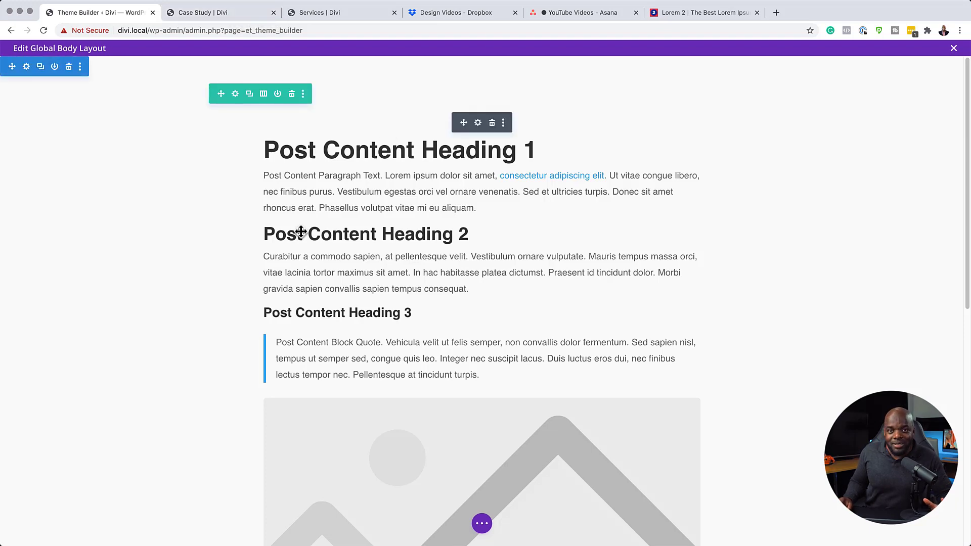
# Review the Case Study page and the heading, paragraph and content further down the Services page.
pyautogui.click(212, 18)
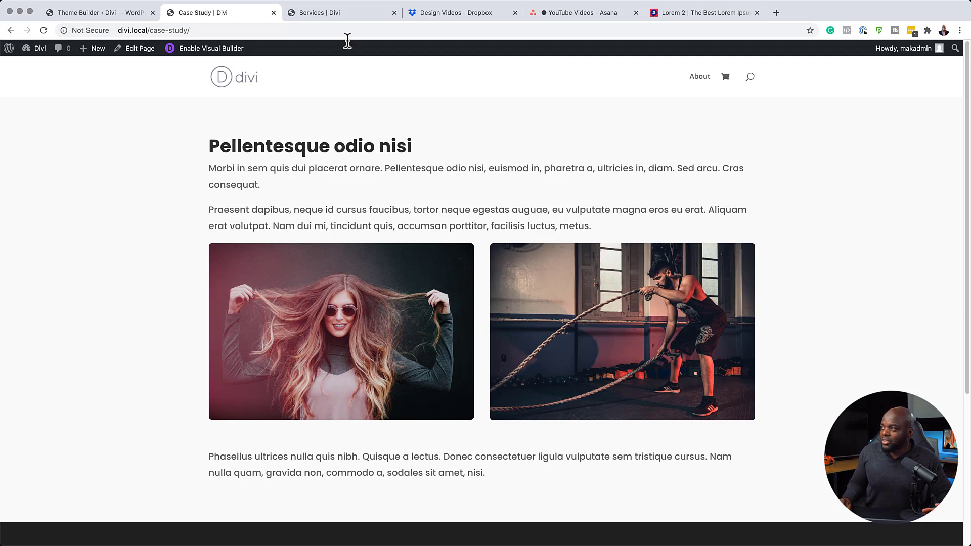
pyautogui.click(348, 11)
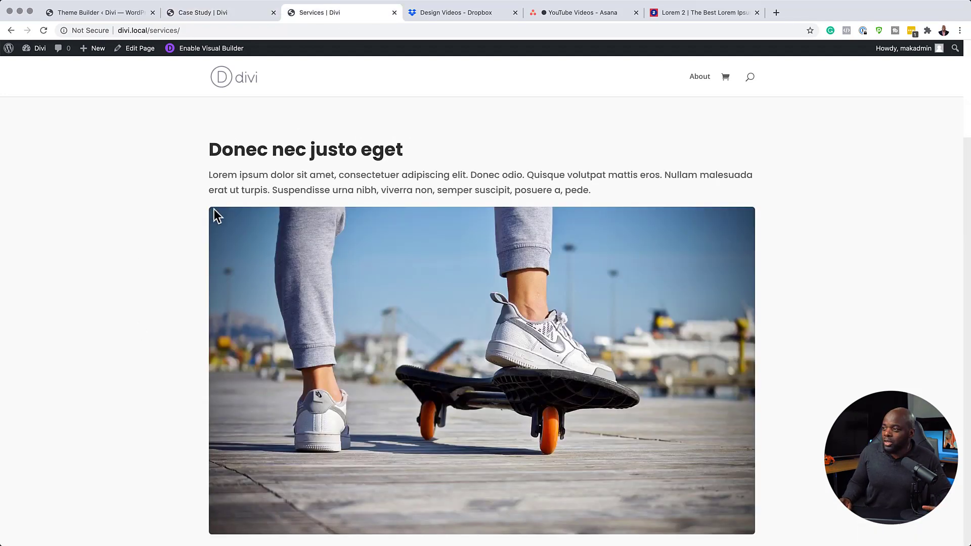
pyautogui.moveTo(209, 176); pyautogui.dragTo(302, 190)
pyautogui.moveTo(211, 150); pyautogui.dragTo(403, 153)
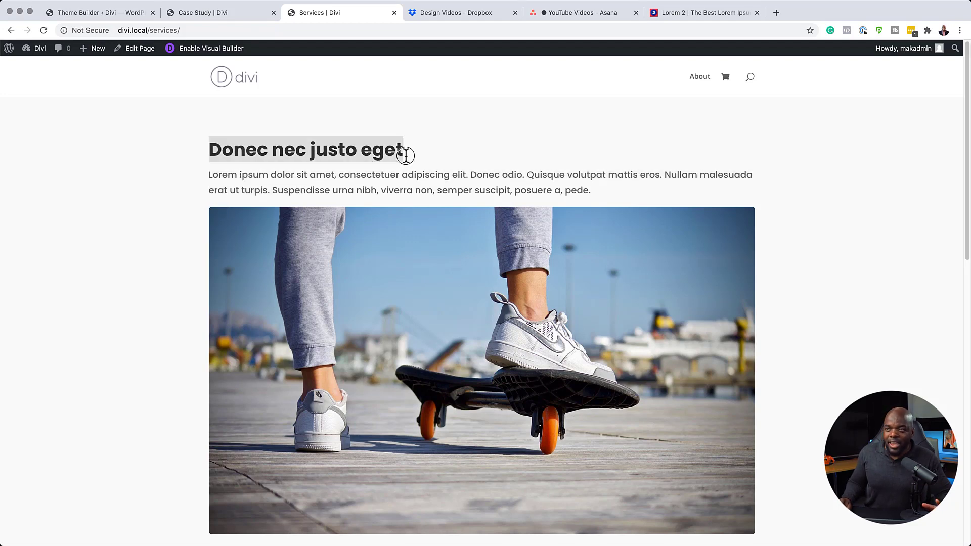
pyautogui.click(167, 207)
pyautogui.scroll(-6, 171, 256)
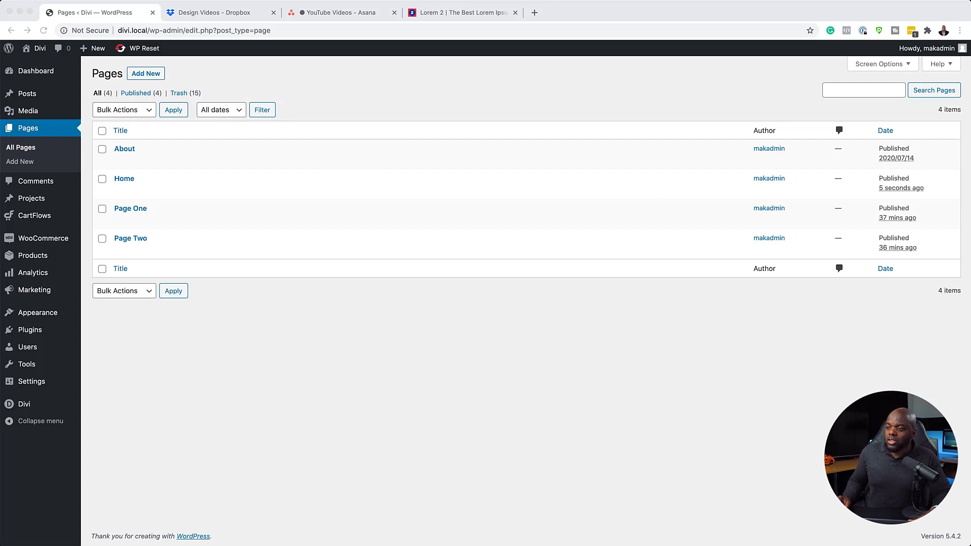
# Start building a global body from scratch for the Default Website Template in the Divi Theme Builder, without inserting a row.
pyautogui.click(67, 438)
pyautogui.moveTo(24, 405)
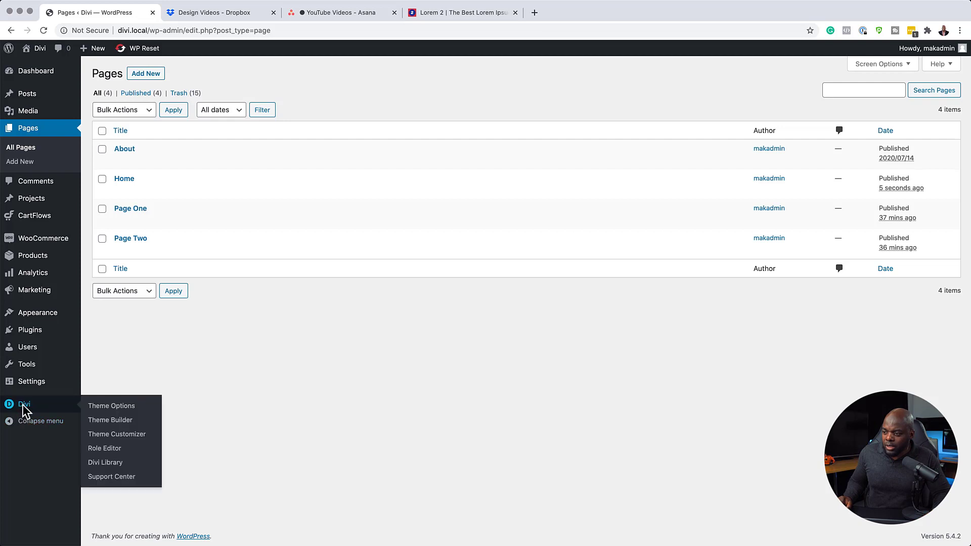
pyautogui.click(109, 421)
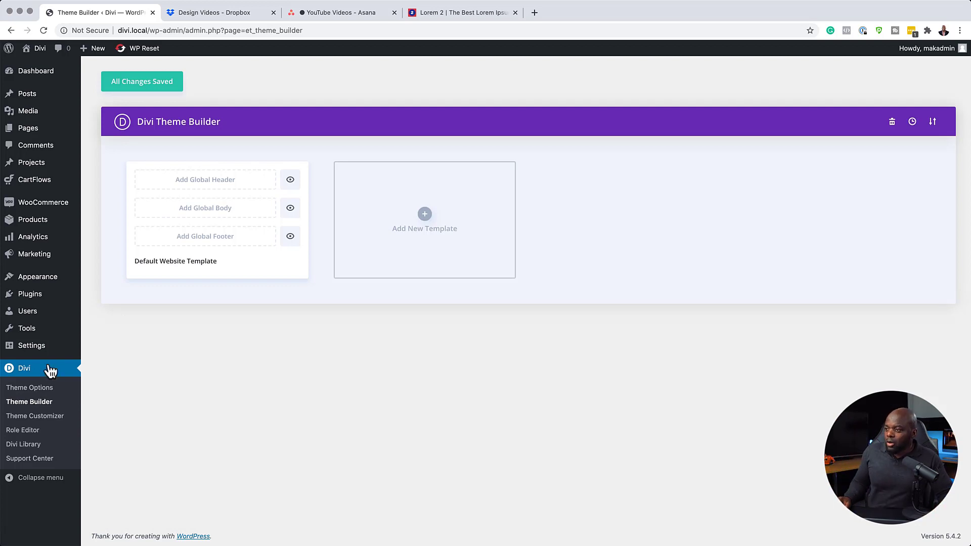
pyautogui.click(217, 209)
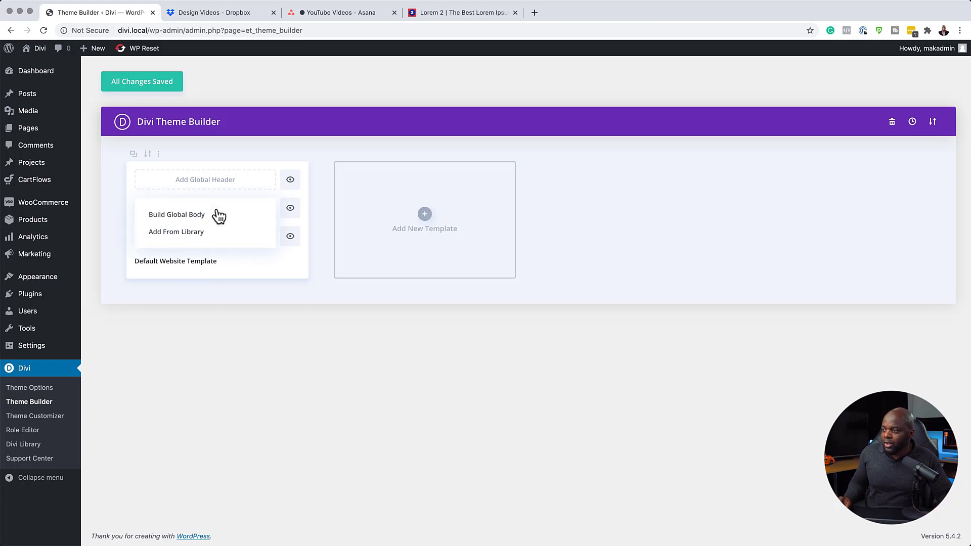
pyautogui.click(182, 216)
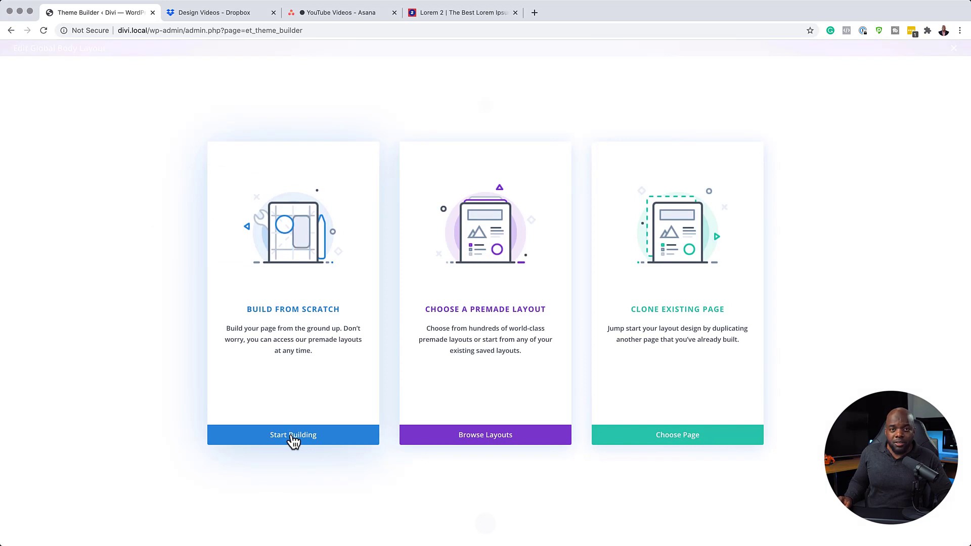
pyautogui.click(293, 436)
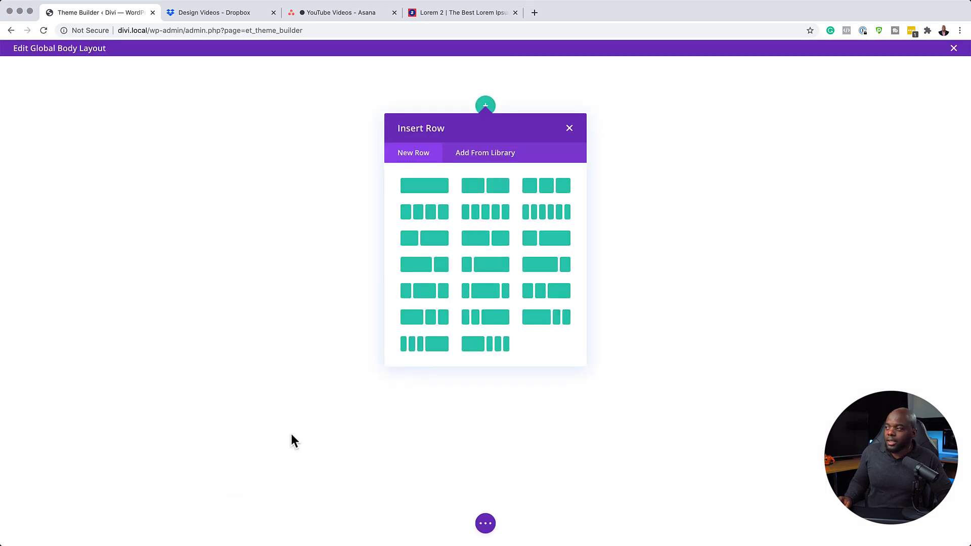
pyautogui.click(569, 128)
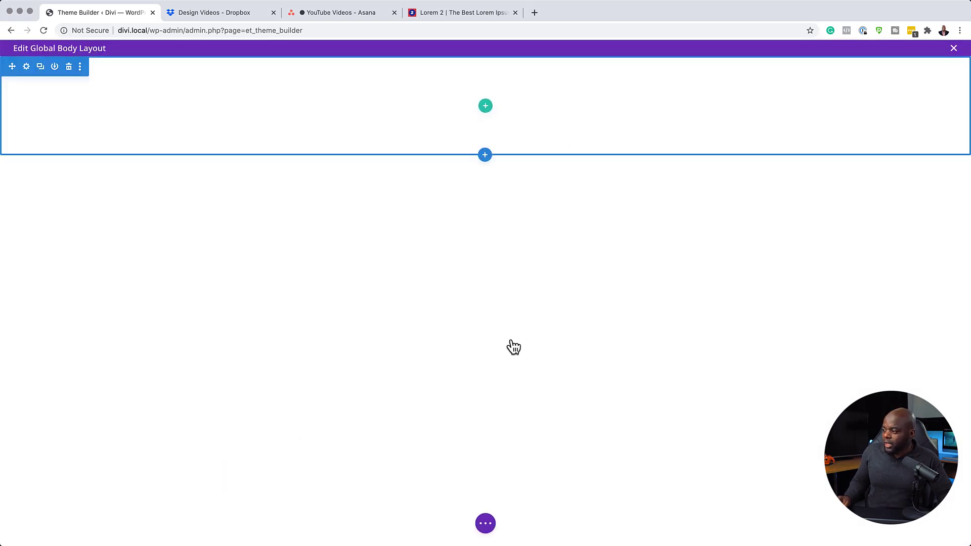
# Set the global body layout's section background color to a very light grey and save the layout settings.
pyautogui.click(486, 525)
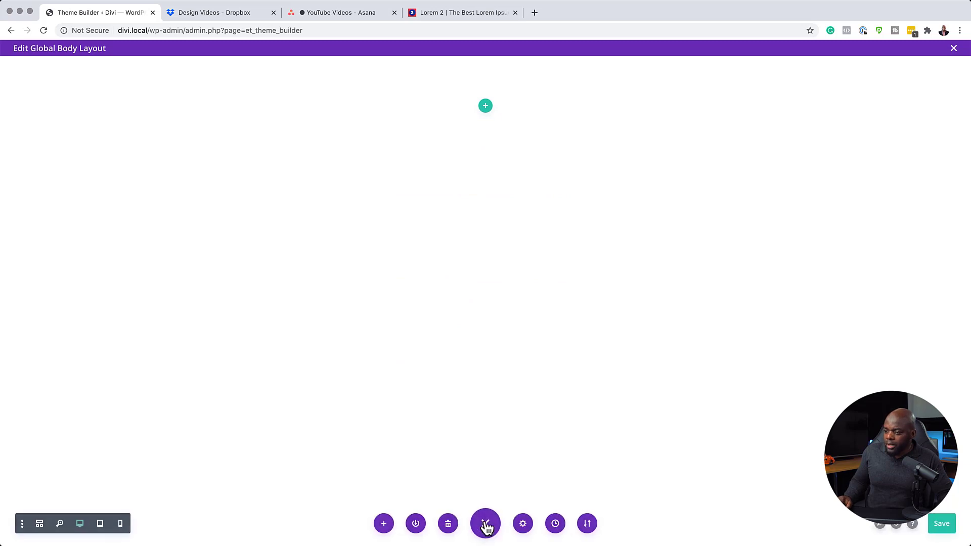
pyautogui.click(523, 524)
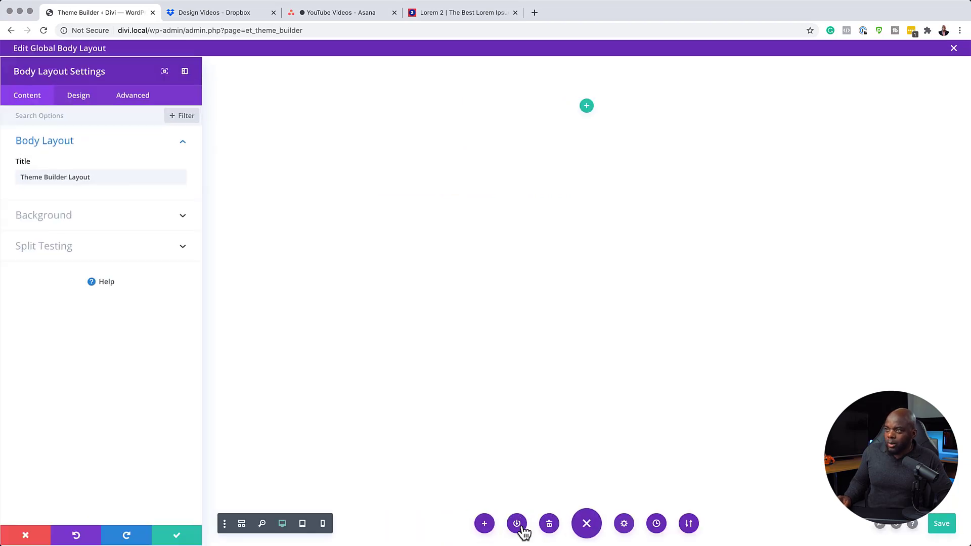
pyautogui.click(71, 227)
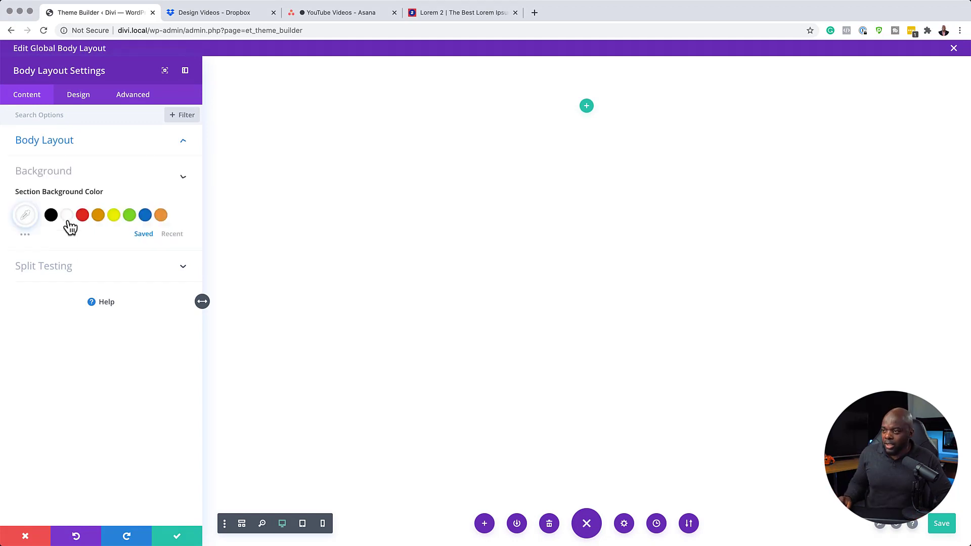
pyautogui.click(26, 220)
pyautogui.click(43, 246)
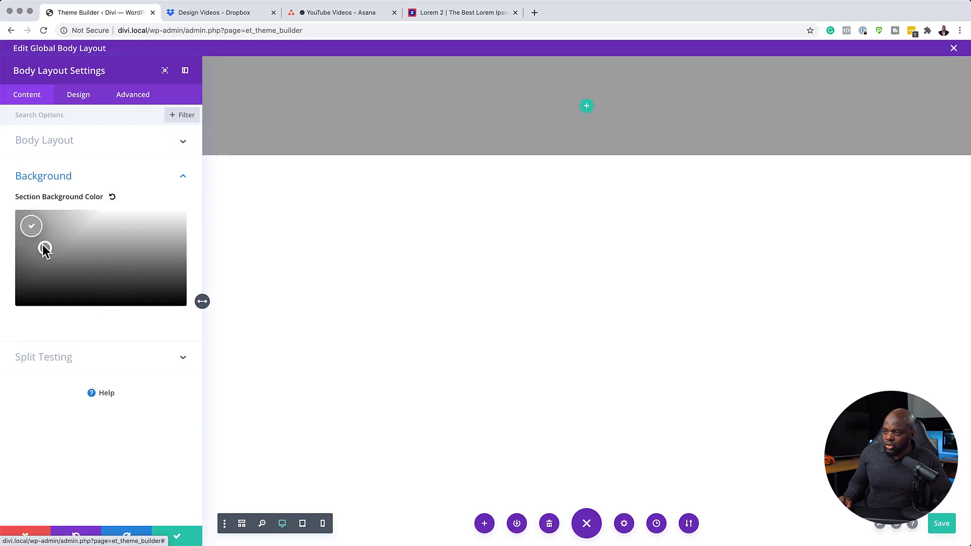
pyautogui.moveTo(43, 247); pyautogui.dragTo(7, 217)
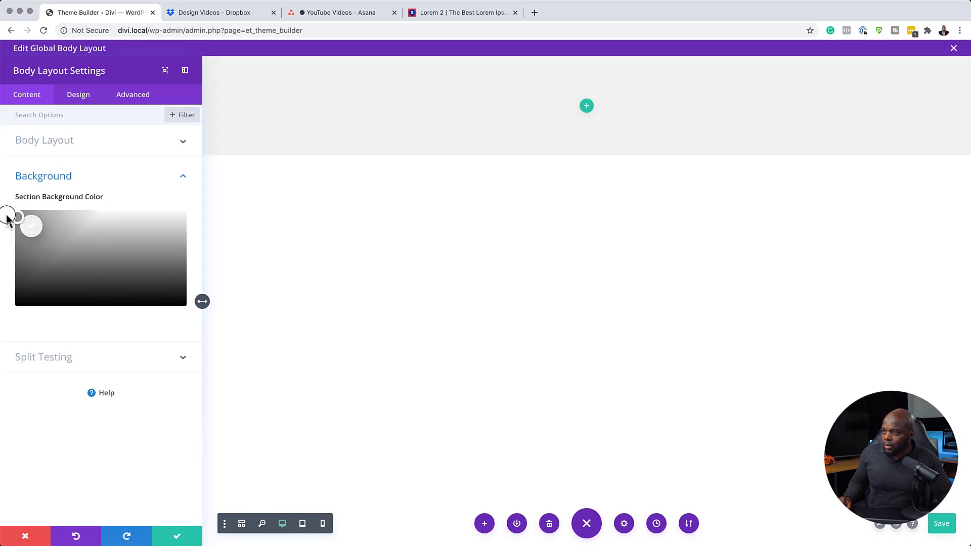
pyautogui.click(6, 218)
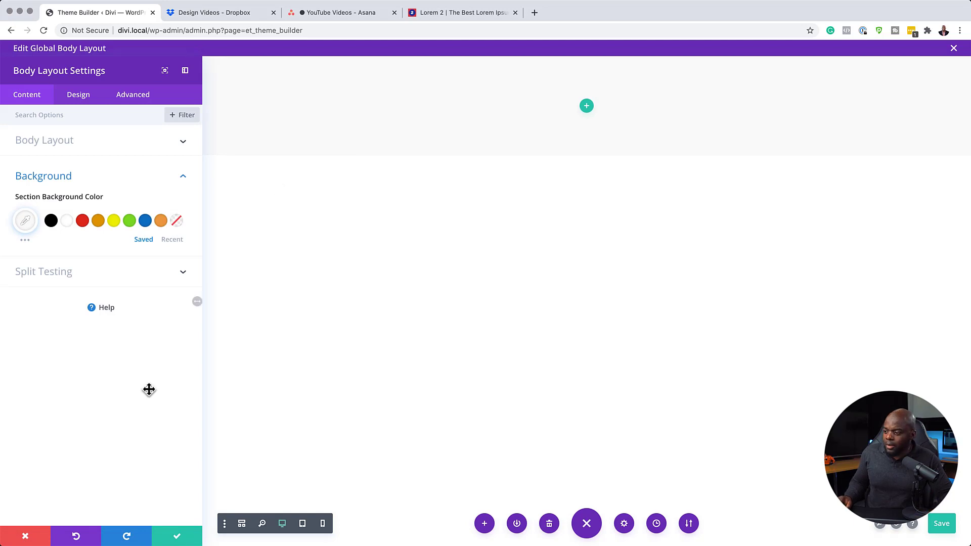
pyautogui.click(175, 539)
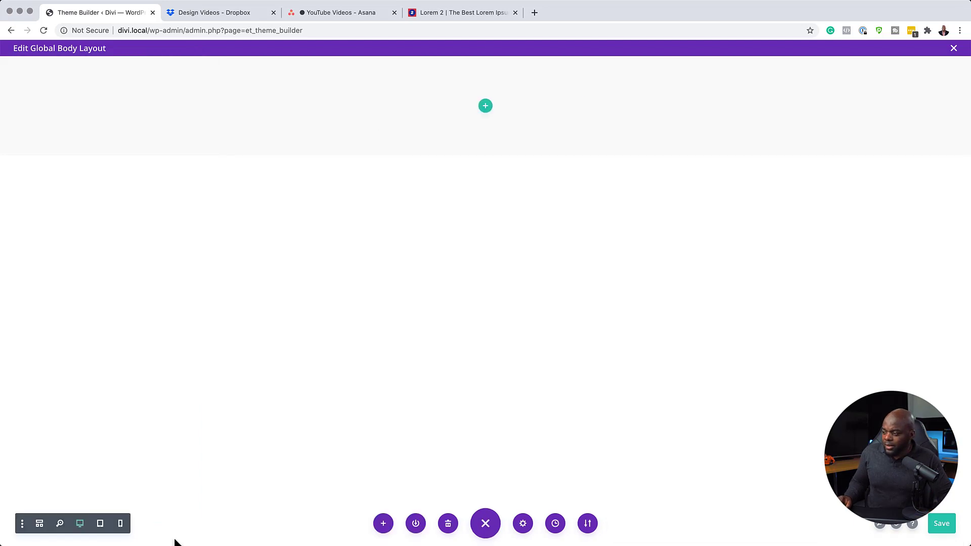
# Insert a single-column row with a Post Content module into the empty section.
pyautogui.click(484, 107)
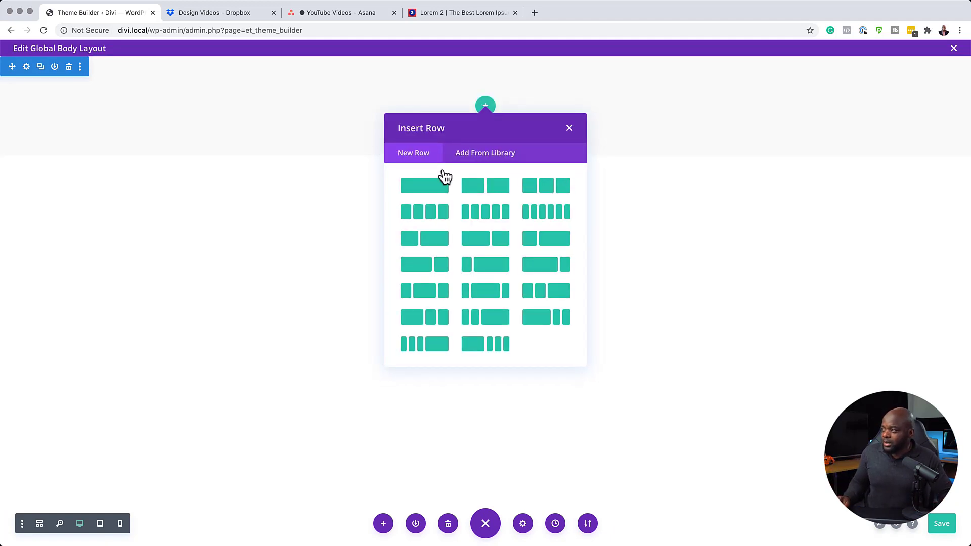
pyautogui.click(430, 188)
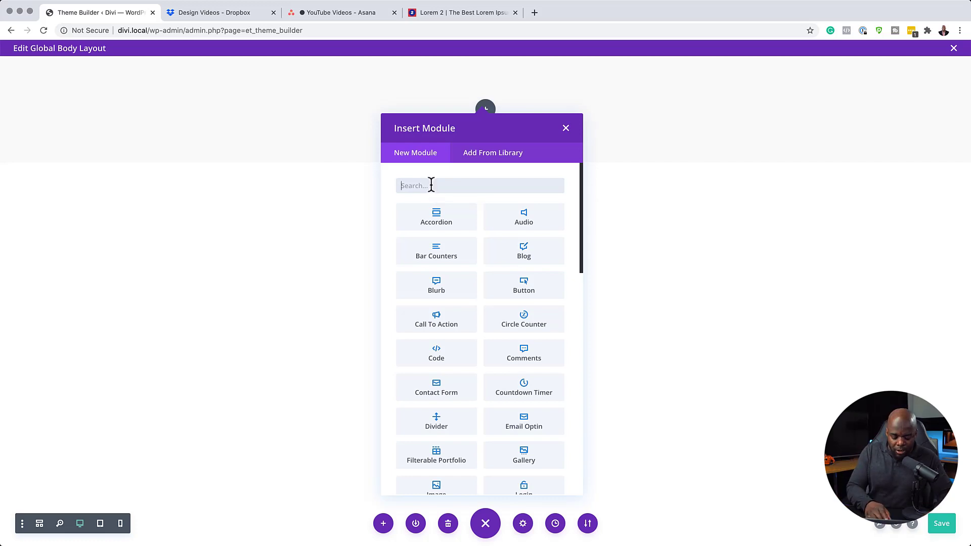
pyautogui.write('post')
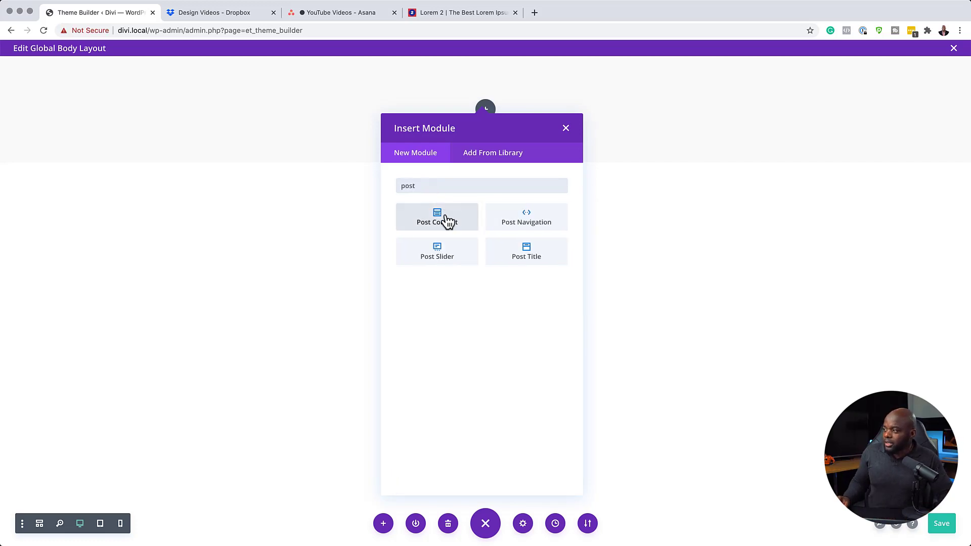
pyautogui.click(445, 218)
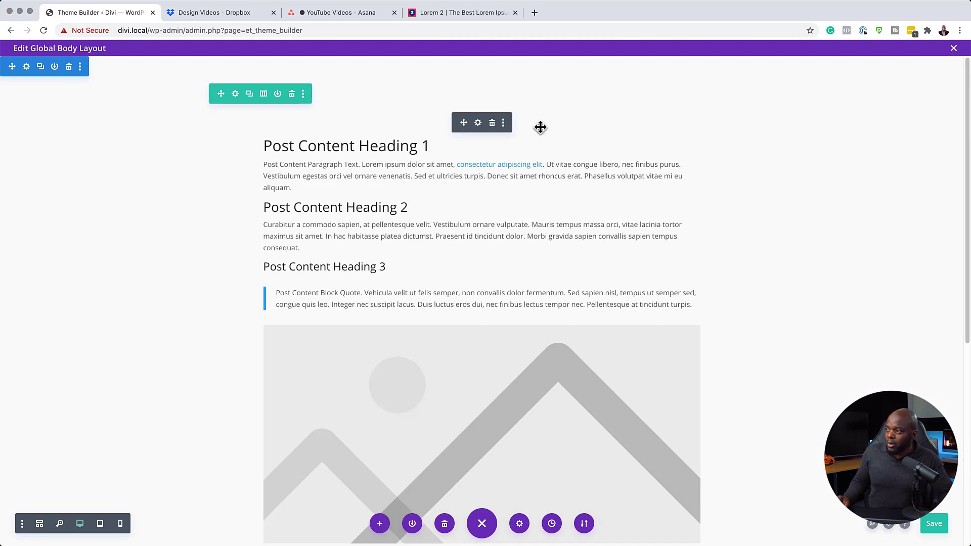
# Style the Post Content module's Heading 1 with the Poppins font, Bold weight and a 48px text size.
pyautogui.click(478, 123)
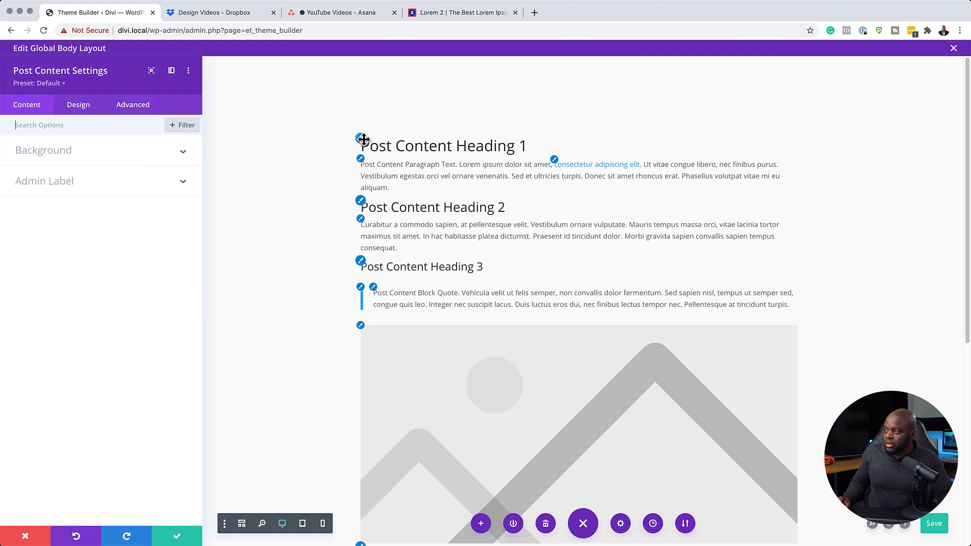
pyautogui.click(362, 139)
pyautogui.click(361, 140)
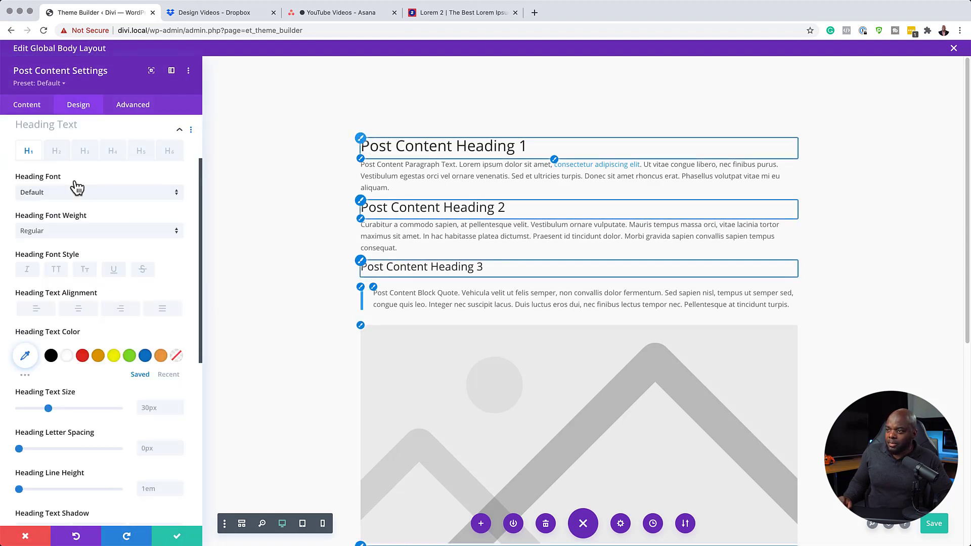
pyautogui.click(51, 198)
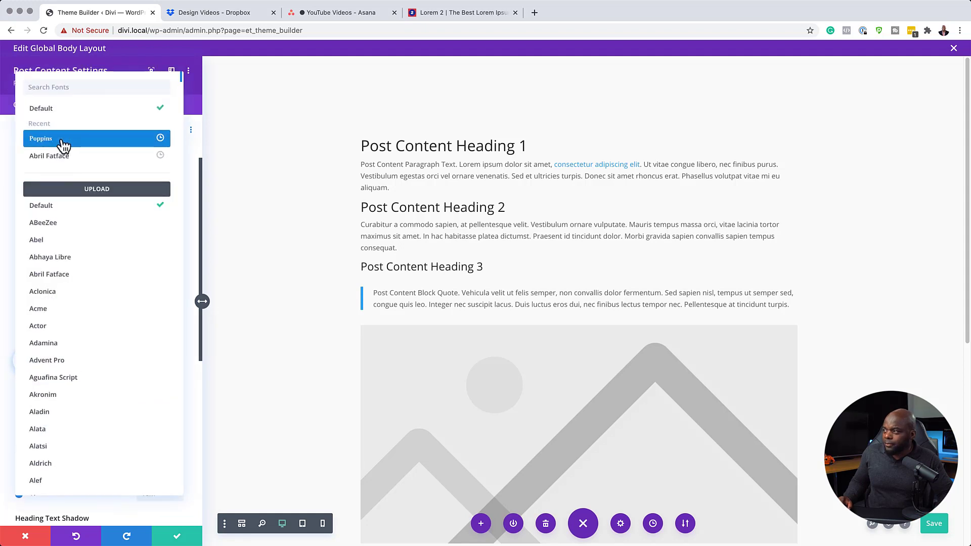
pyautogui.click(62, 141)
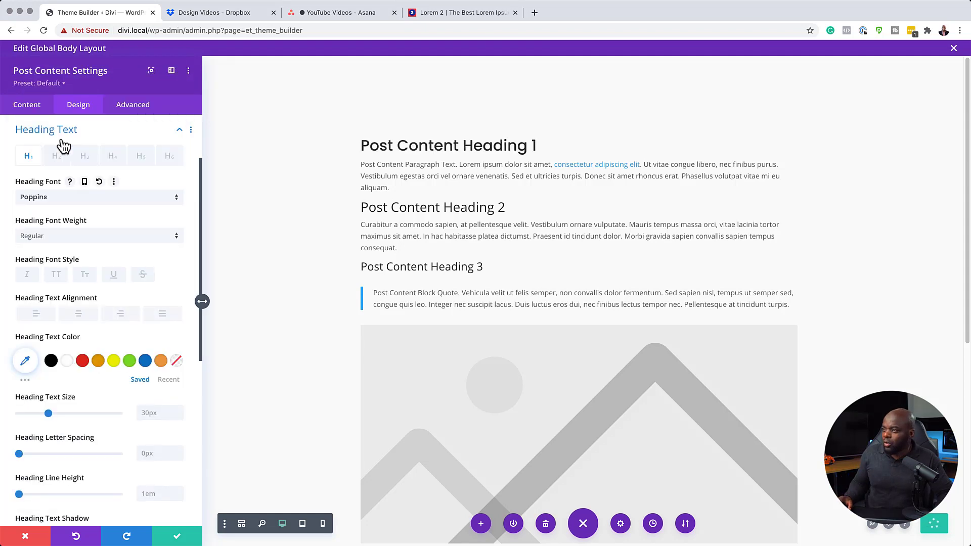
pyautogui.click(92, 235)
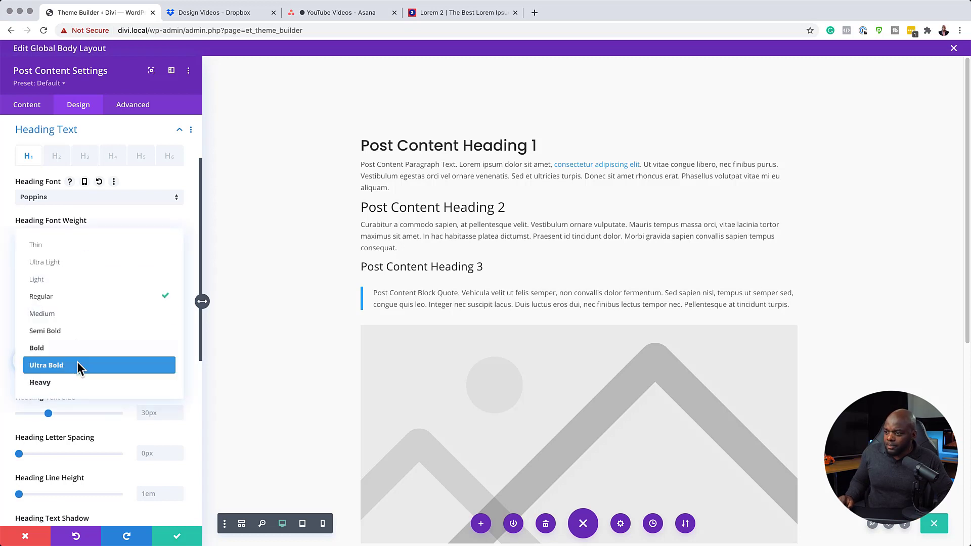
pyautogui.click(74, 349)
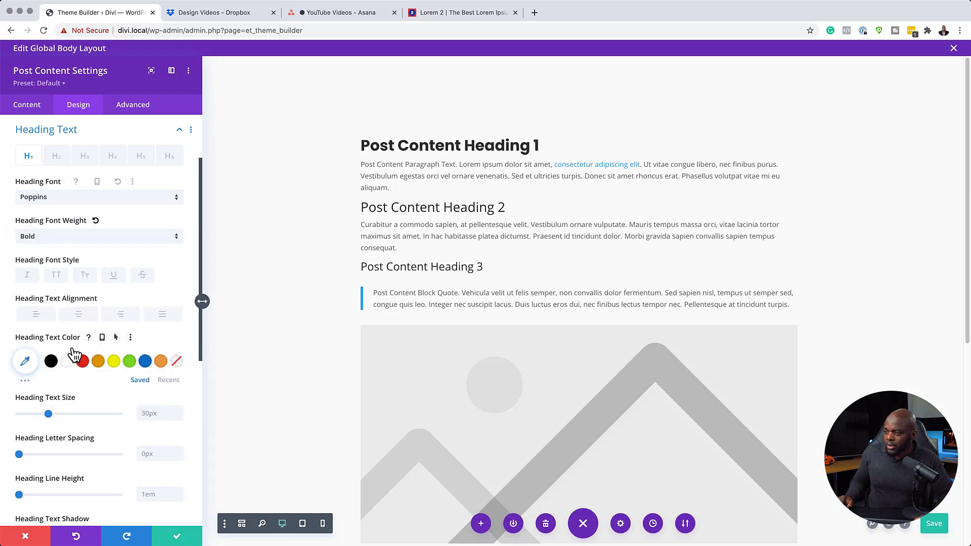
pyautogui.click(150, 414)
pyautogui.write('48')
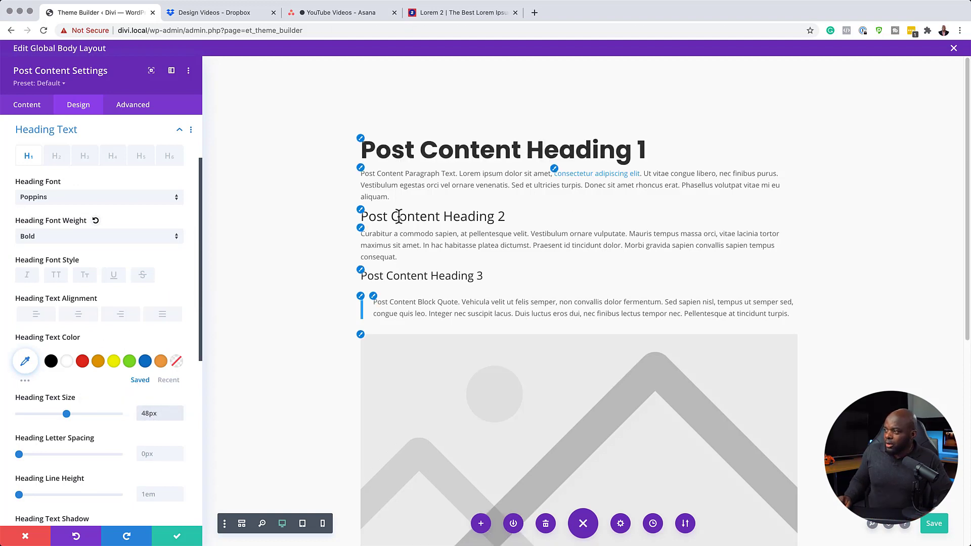
# Style the Post Content module's Heading 2 with the Poppins font, Bold weight and a 36px text size.
pyautogui.click(360, 210)
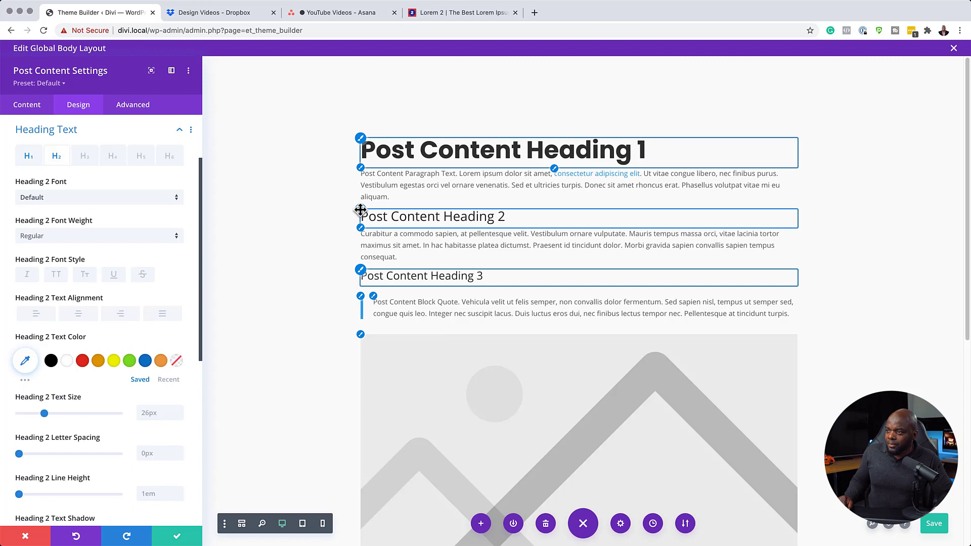
pyautogui.click(101, 202)
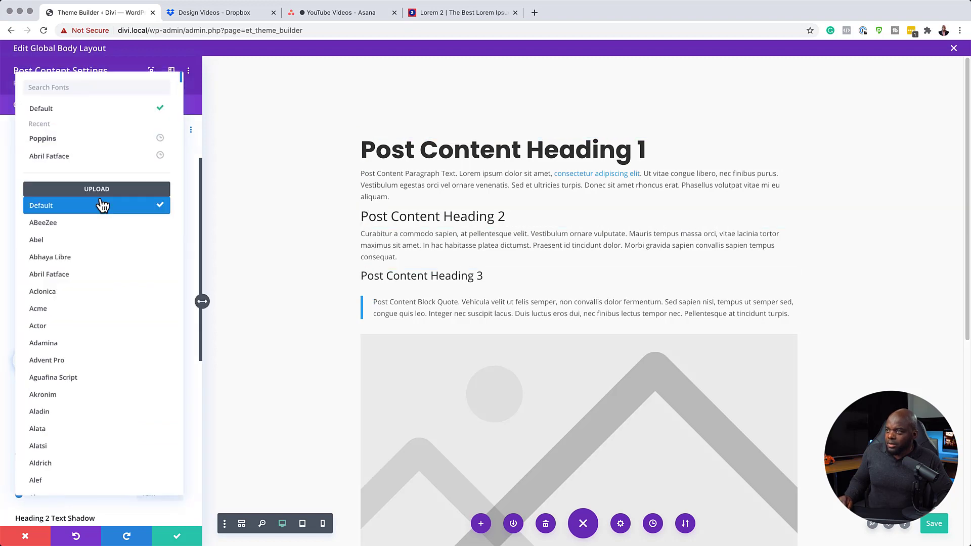
pyautogui.click(99, 143)
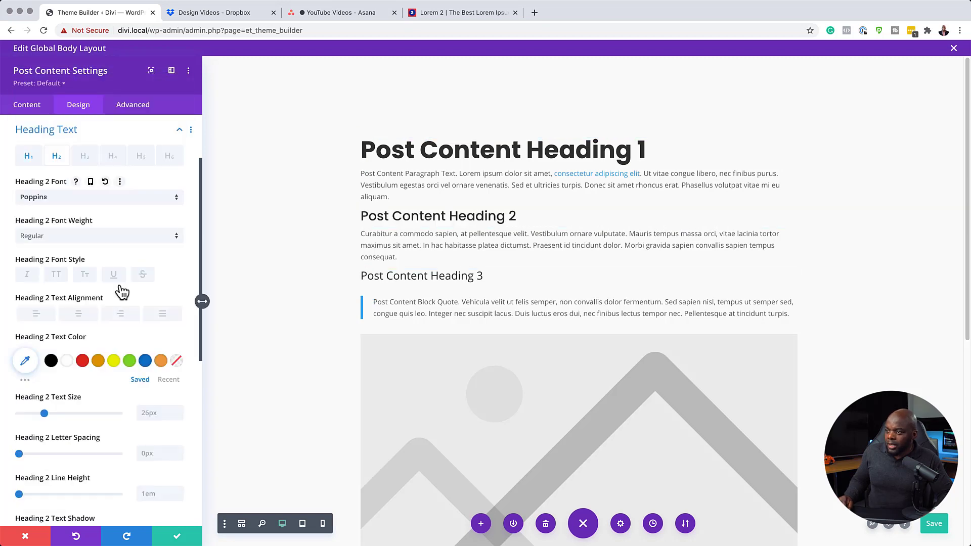
pyautogui.click(84, 236)
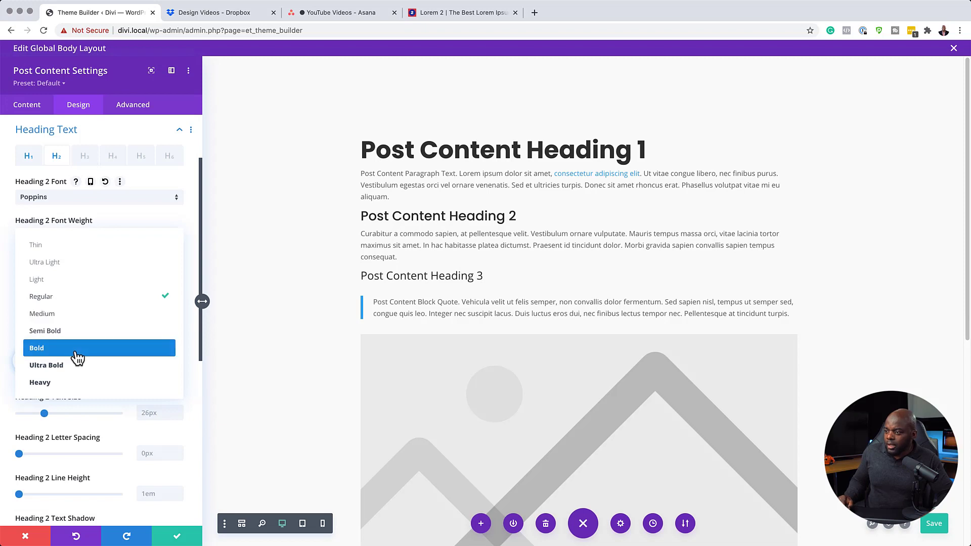
pyautogui.doubleClick(154, 413)
pyautogui.write('36px')
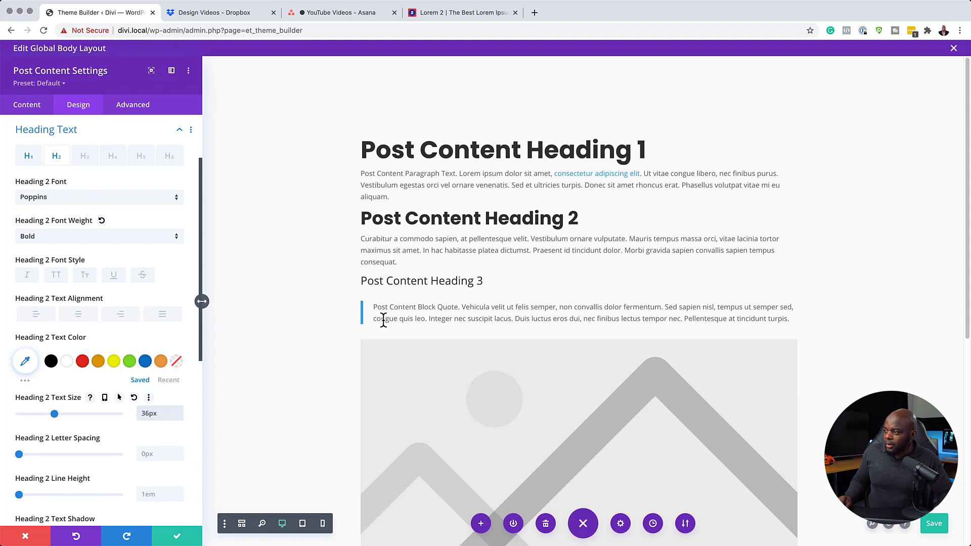
# Style the Post Content module's Heading 3 with the Poppins font, Semi Bold weight and a 26px text size.
pyautogui.click(360, 276)
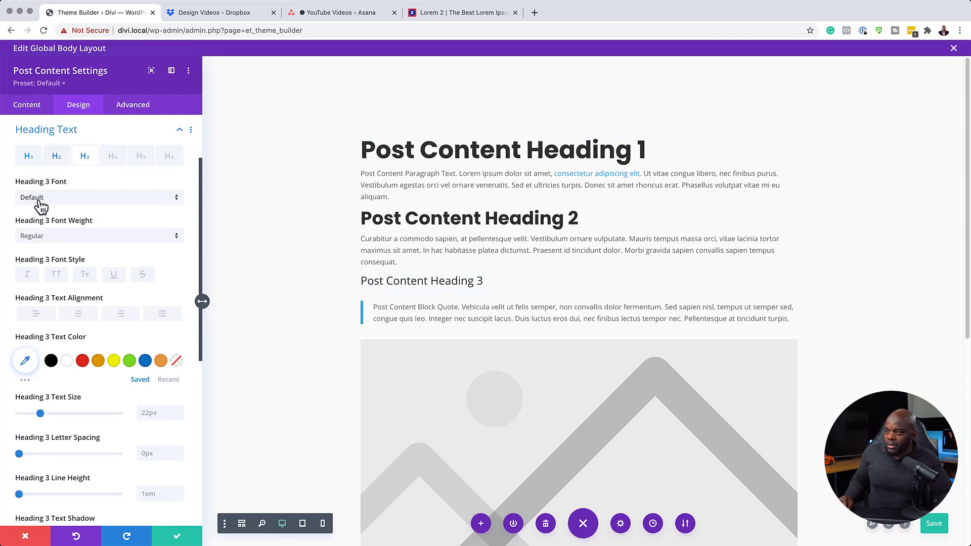
pyautogui.click(40, 204)
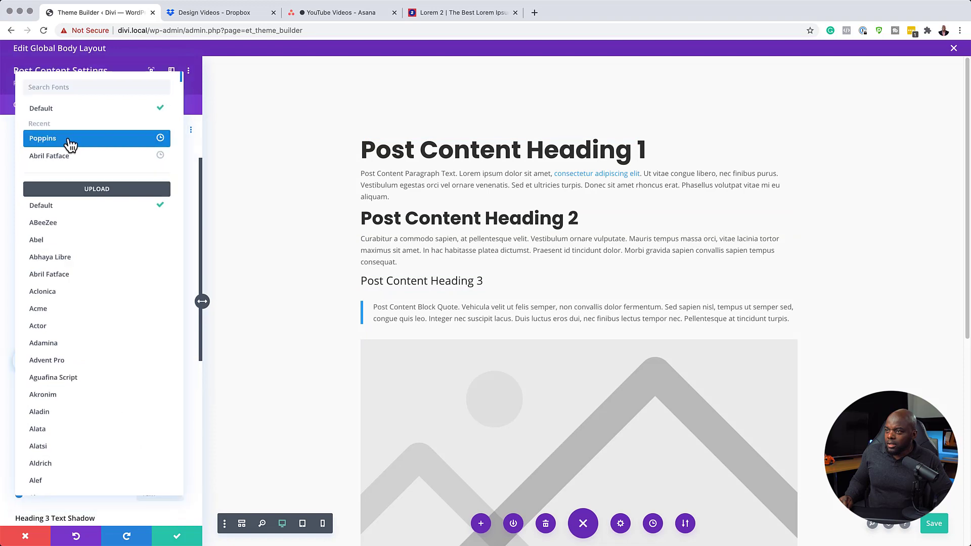
pyautogui.click(70, 144)
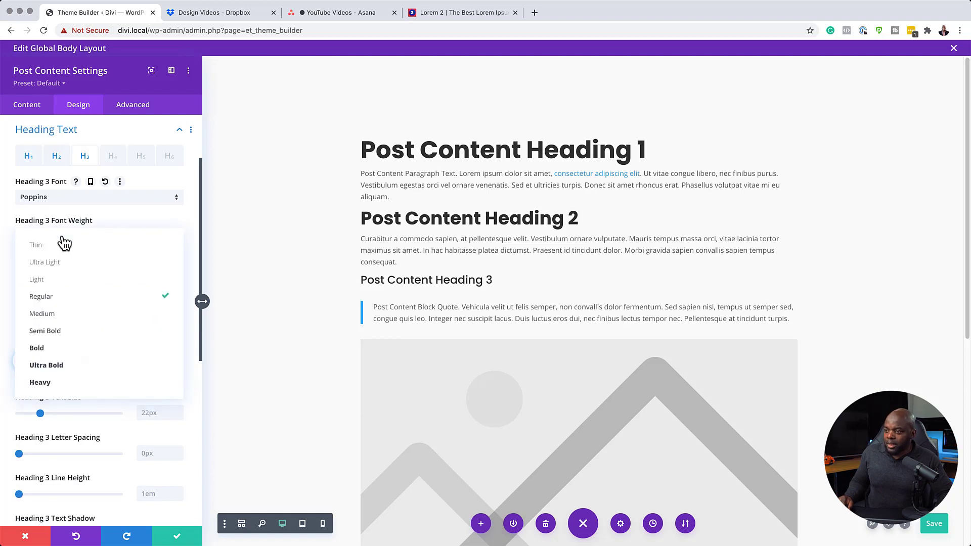
pyautogui.click(66, 332)
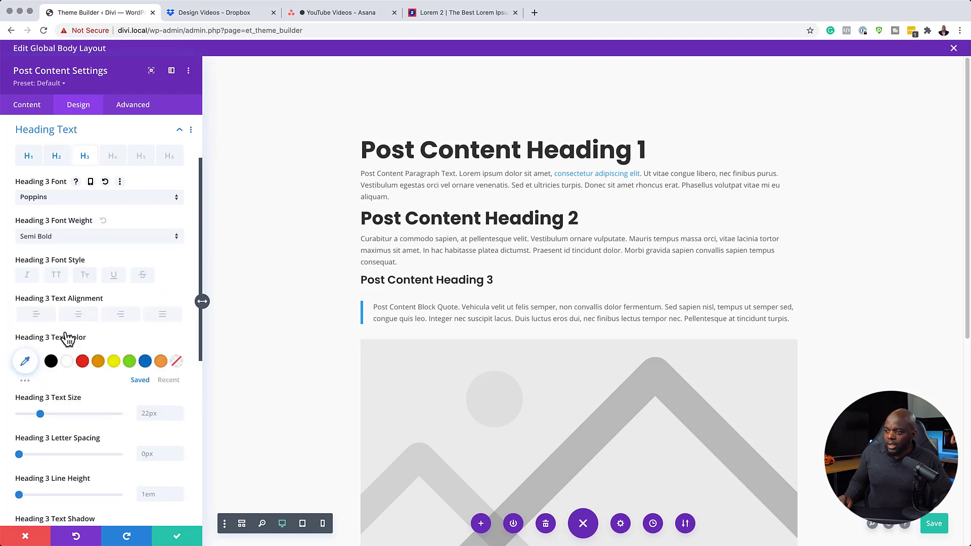
pyautogui.click(151, 414)
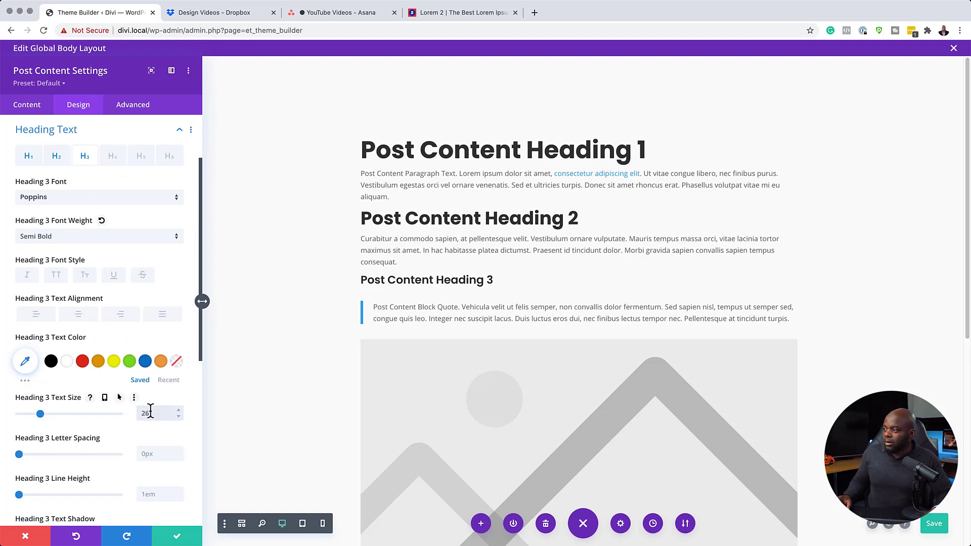
pyautogui.press('Up')
pyautogui.press('Up')
pyautogui.press('Up')
pyautogui.press('Up')
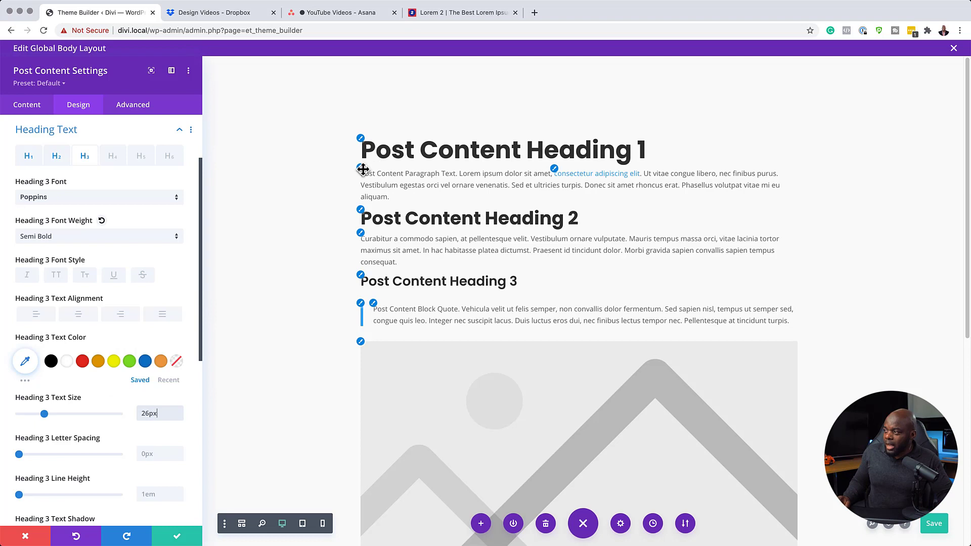
# Set the Post Content module's body text to the Poppins font with an 18px text size.
pyautogui.click(362, 170)
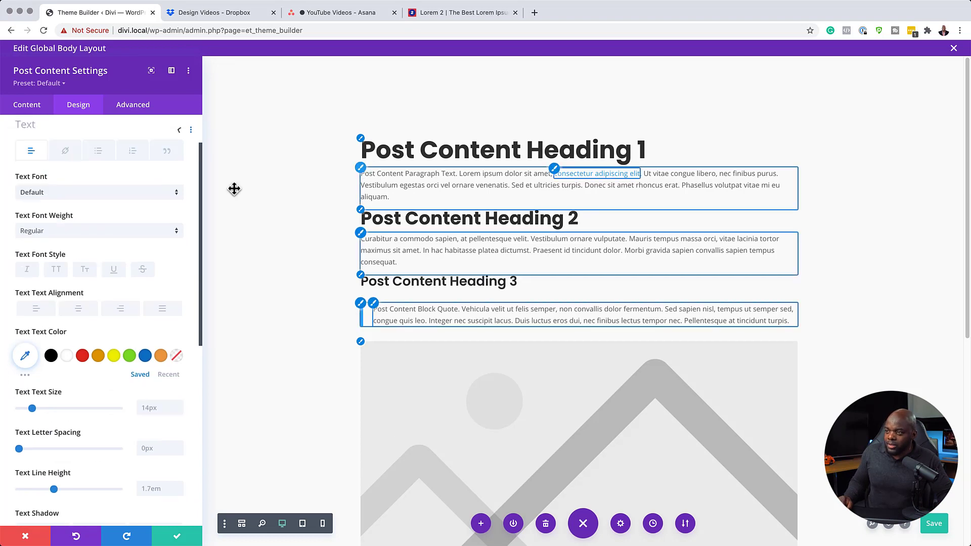
pyautogui.click(71, 198)
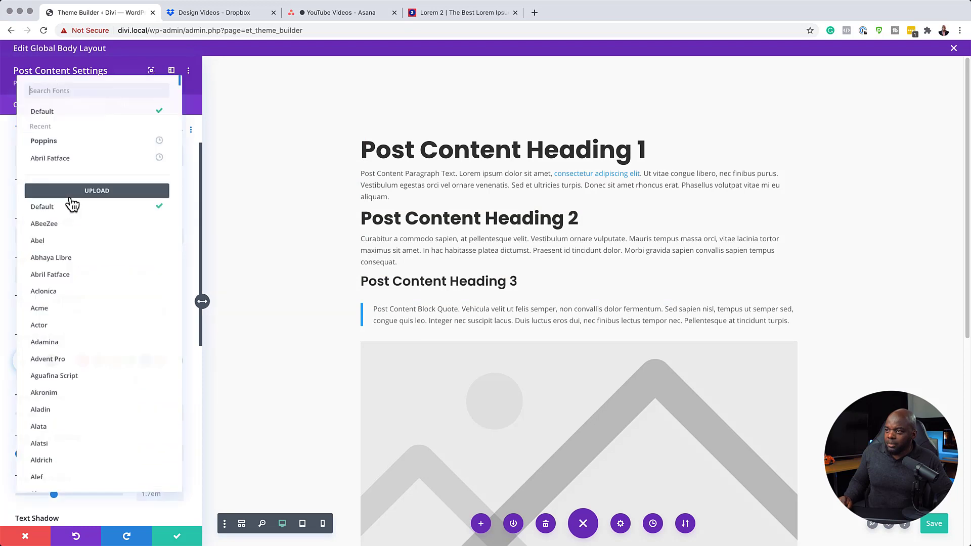
pyautogui.click(65, 147)
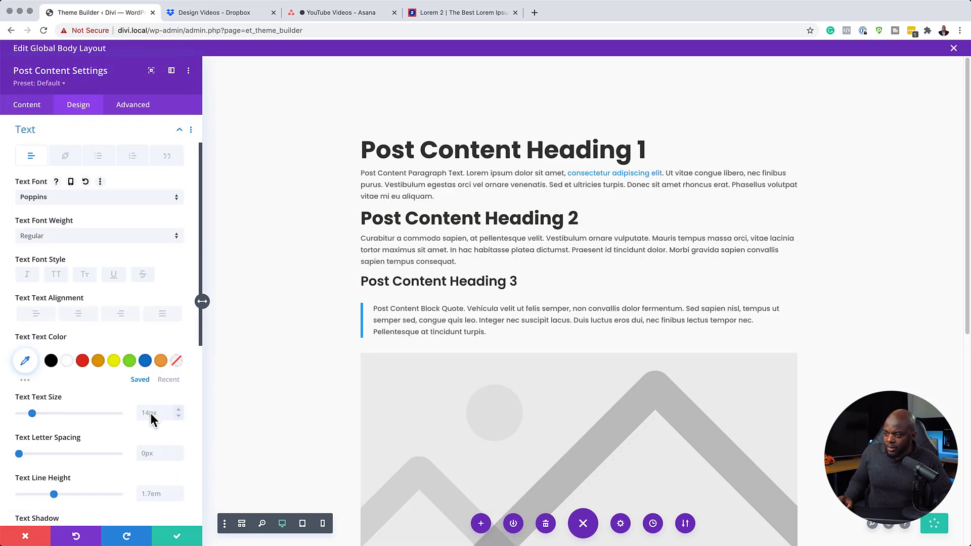
pyautogui.click(153, 414)
pyautogui.write('18')
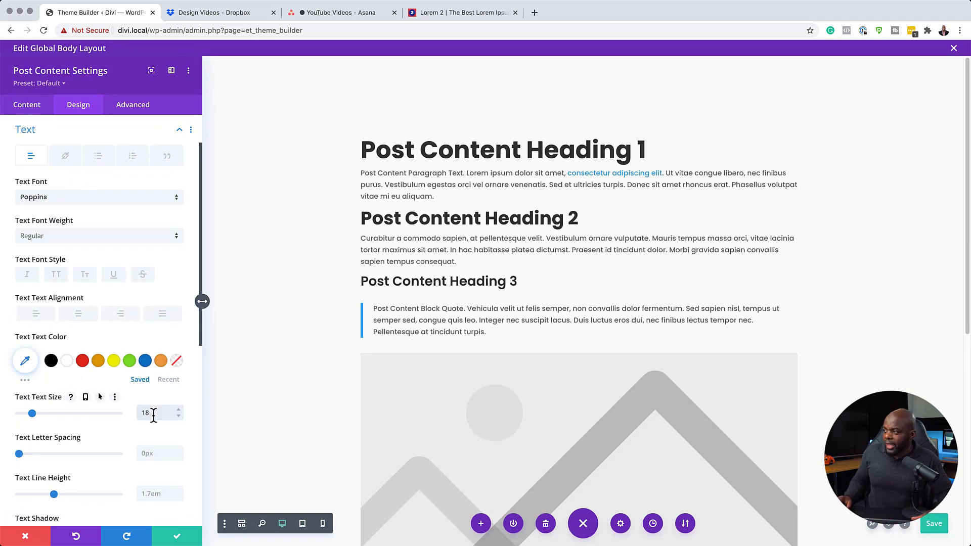
# Set the body text's line height to 1.8em.
pyautogui.scroll(-2, 171, 473)
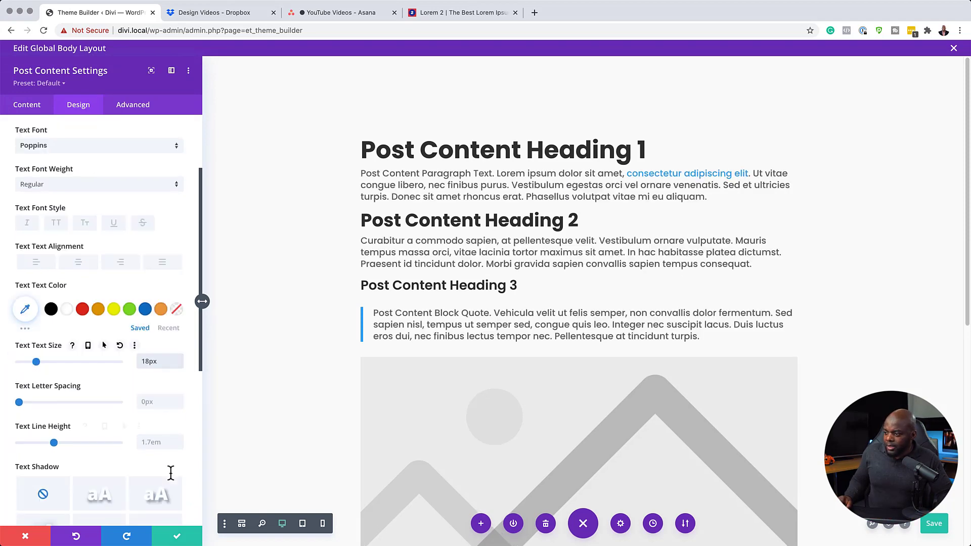
pyautogui.click(183, 441)
pyautogui.write('1em.1')
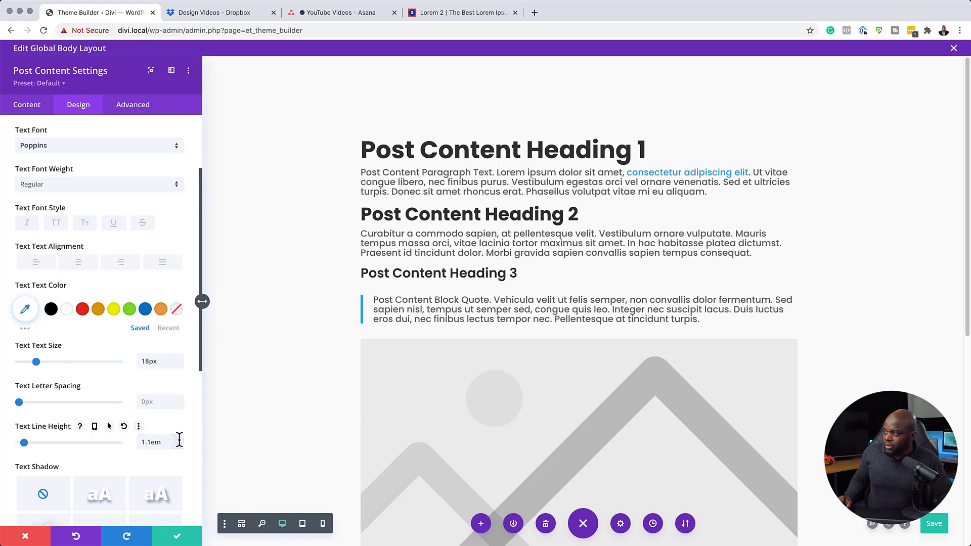
pyautogui.click(179, 439)
pyautogui.click(179, 439)
pyautogui.click(179, 440)
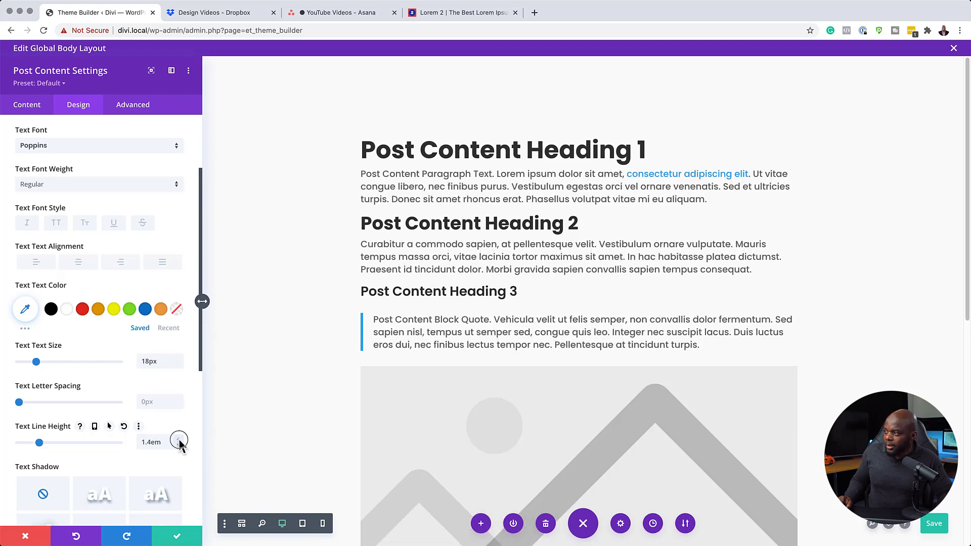
pyautogui.click(179, 439)
pyautogui.click(179, 439)
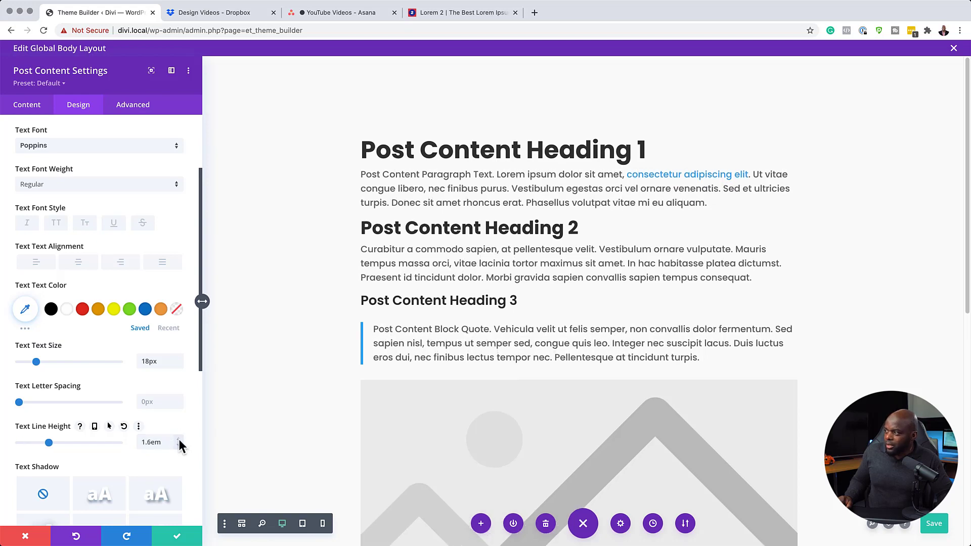
pyautogui.click(179, 439)
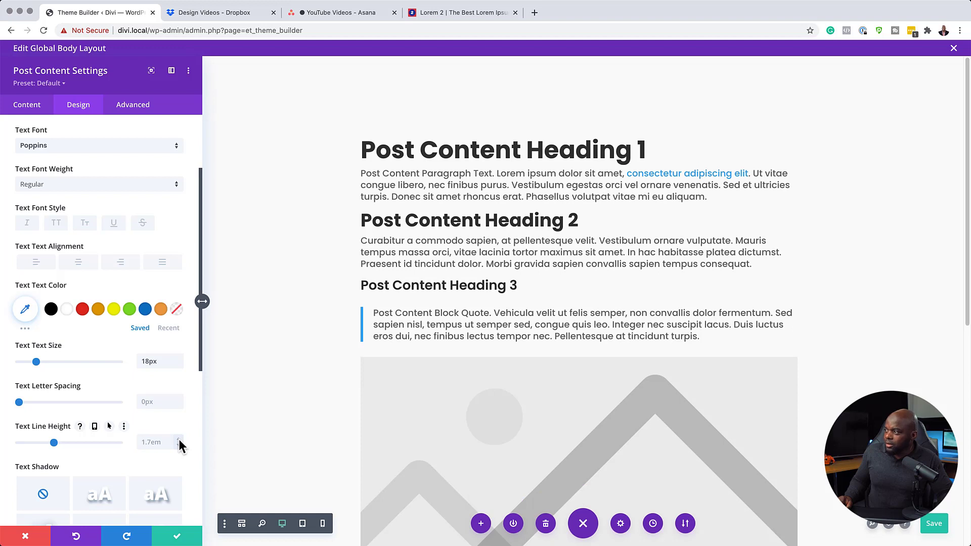
pyautogui.click(179, 440)
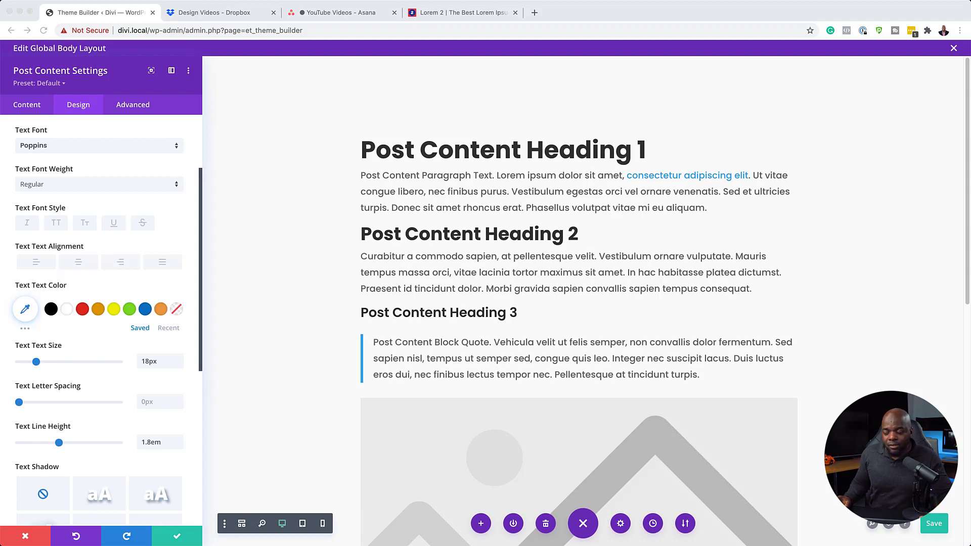
# Round all four corners of the Post Content module's images by 6px and save the module settings.
pyautogui.scroll(-3, 586, 301)
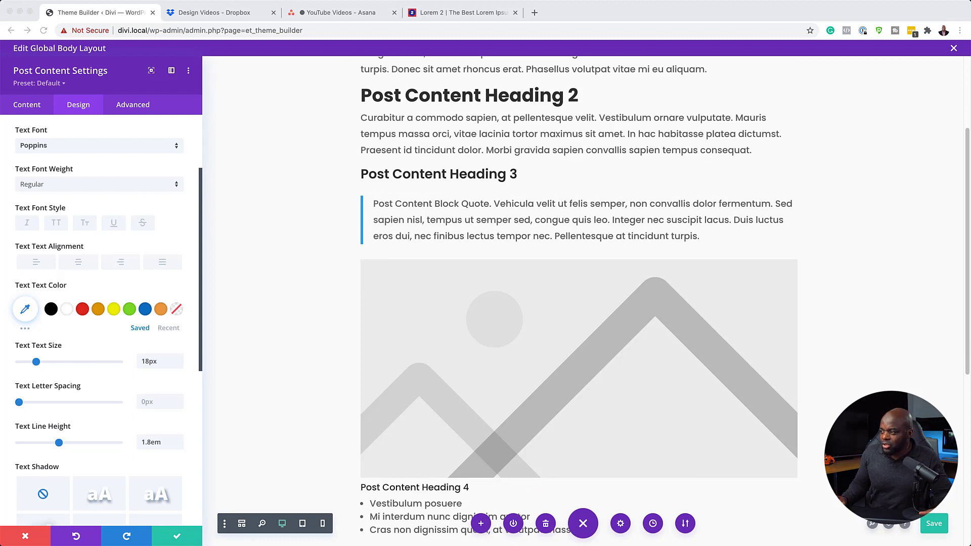
pyautogui.click(445, 344)
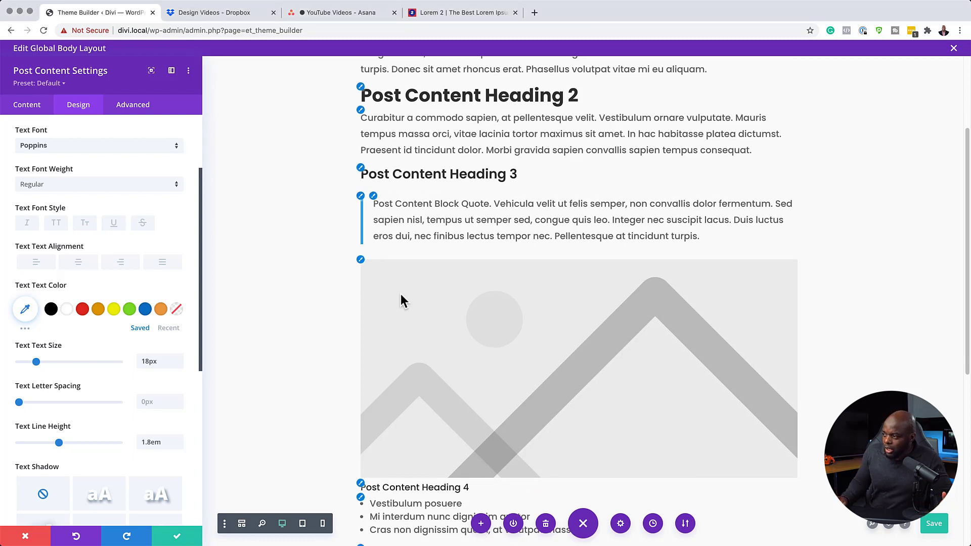
pyautogui.click(362, 260)
pyautogui.click(362, 261)
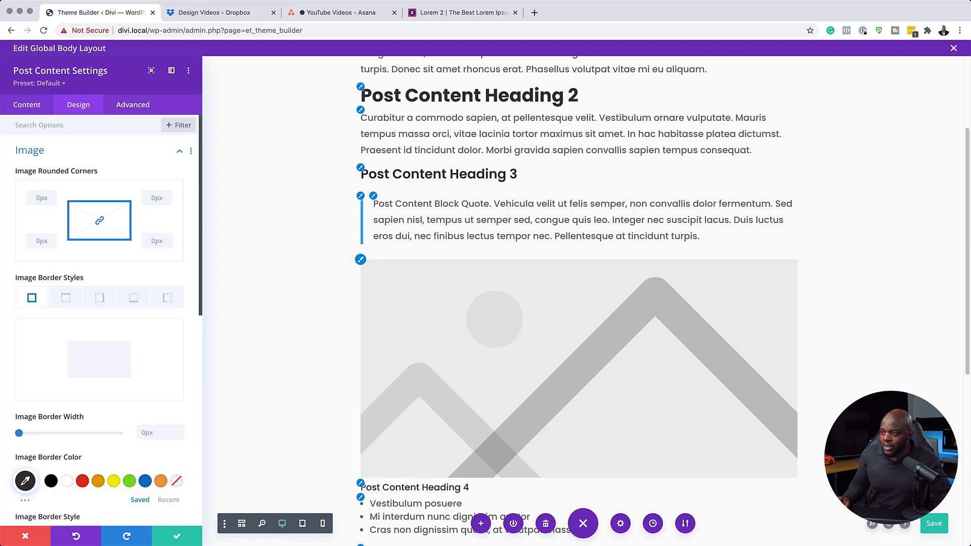
pyautogui.click(41, 241)
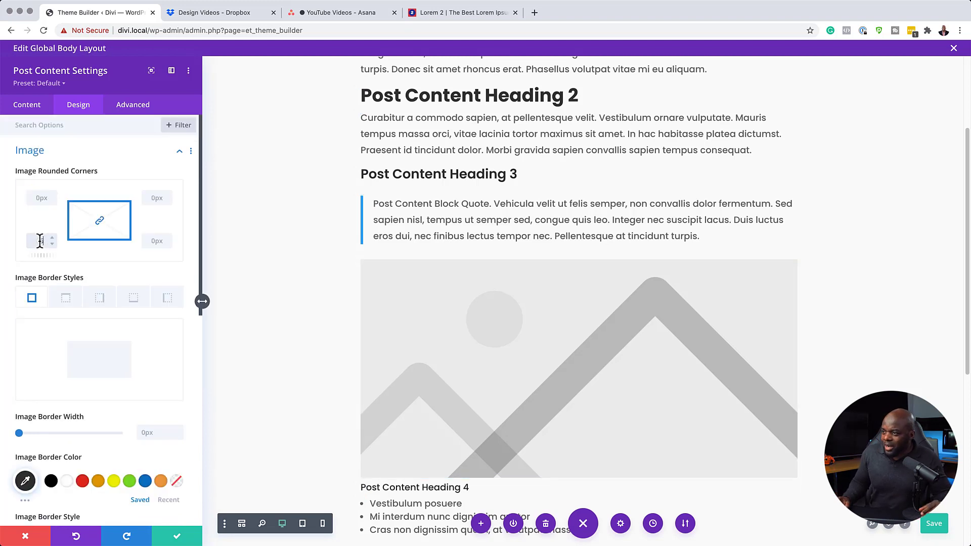
pyautogui.write('6')
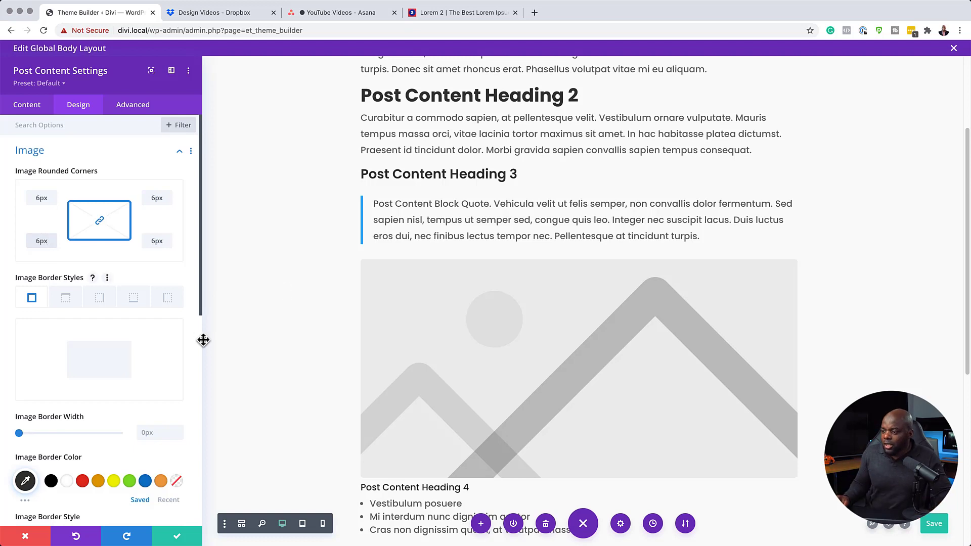
pyautogui.click(185, 532)
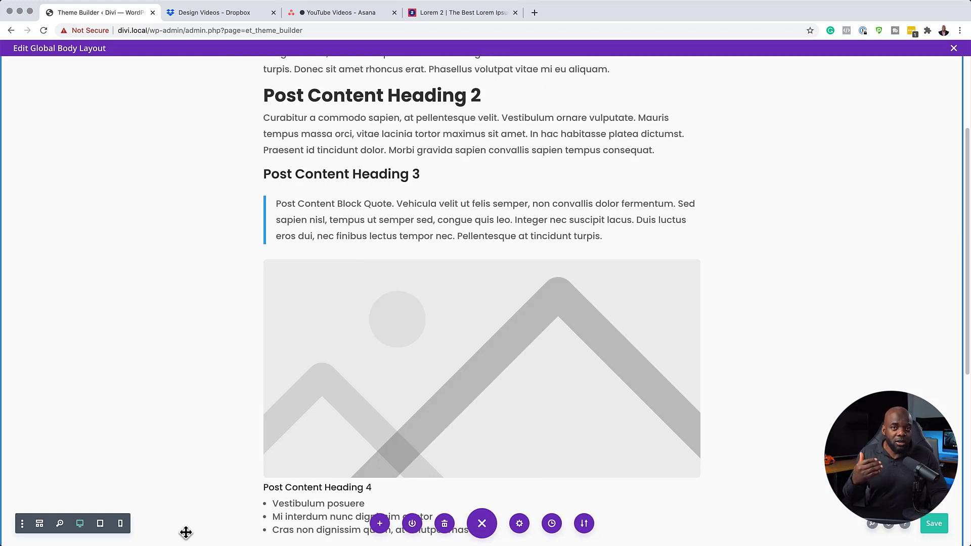
# Save the global body layout, close its editor and save the Theme Builder changes.
pyautogui.press('super+s')
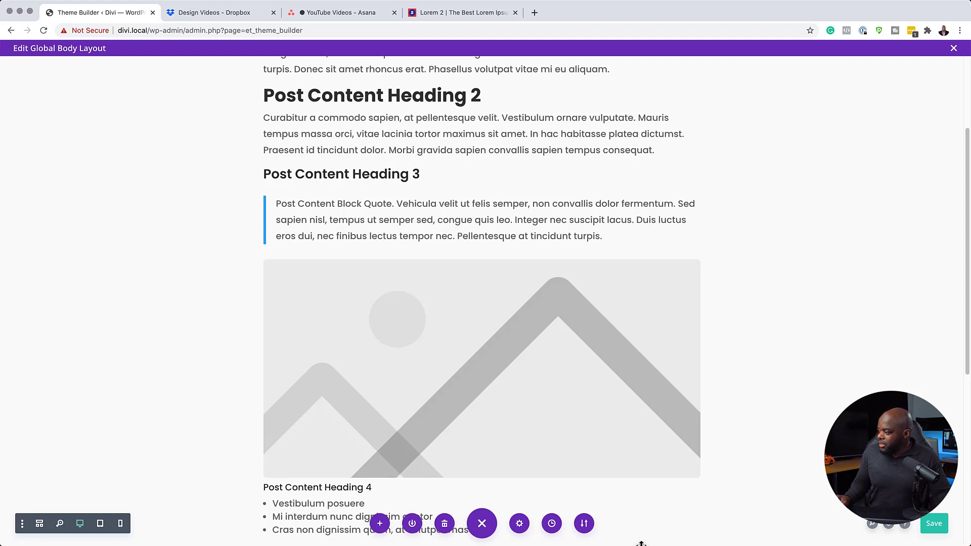
pyautogui.click(953, 48)
pyautogui.click(159, 85)
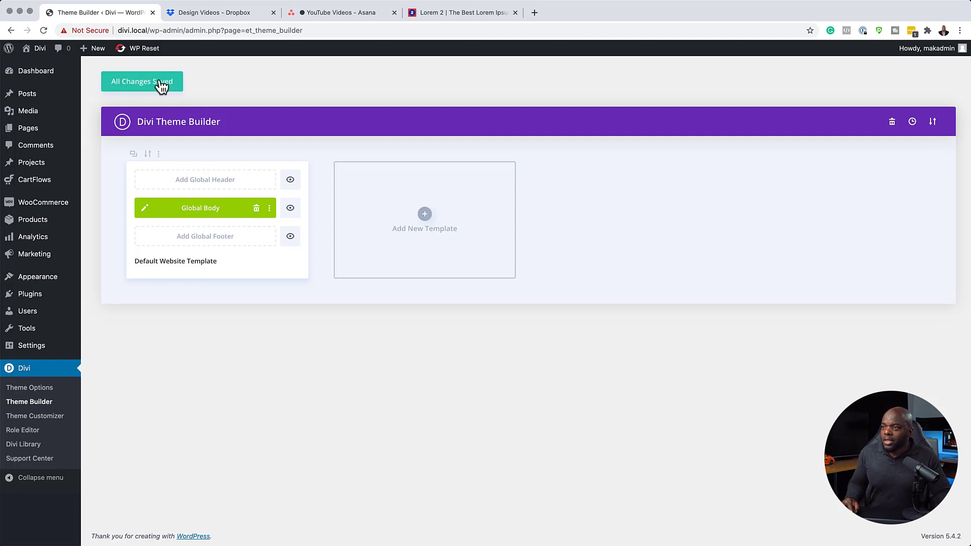
# Create a new WordPress page in a separate browser tab and title it "Services".
pyautogui.moveTo(38, 137)
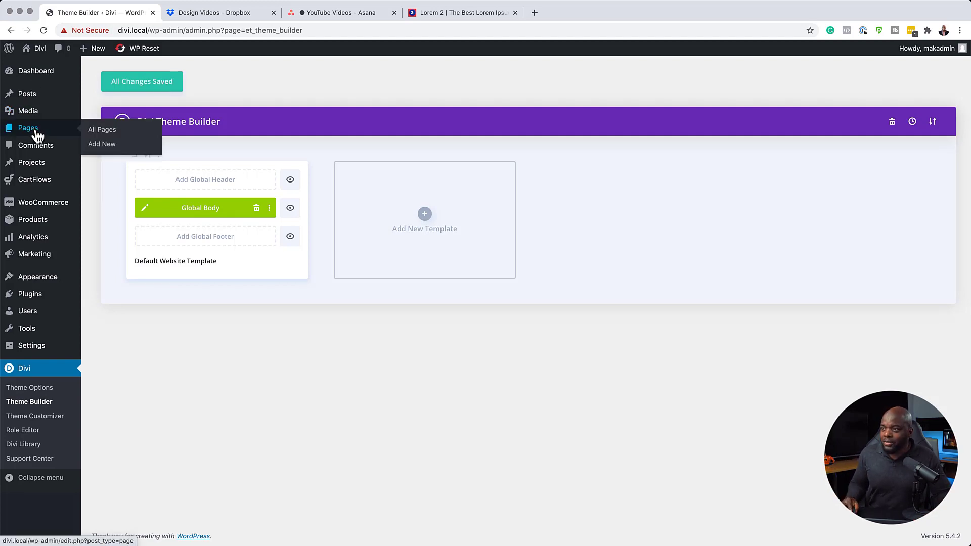
pyautogui.keyDown('super'); pyautogui.click(106, 144); pyautogui.keyUp('super')
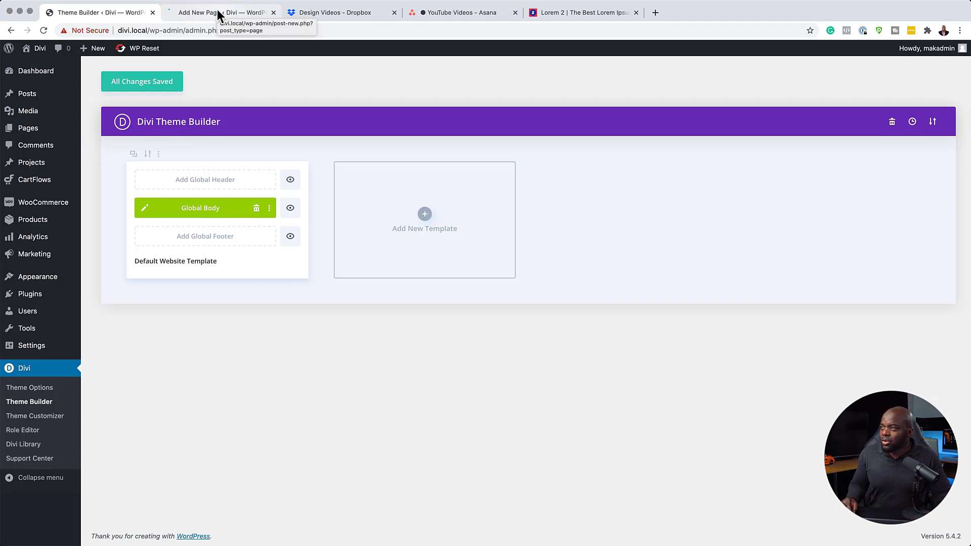
pyautogui.click(202, 14)
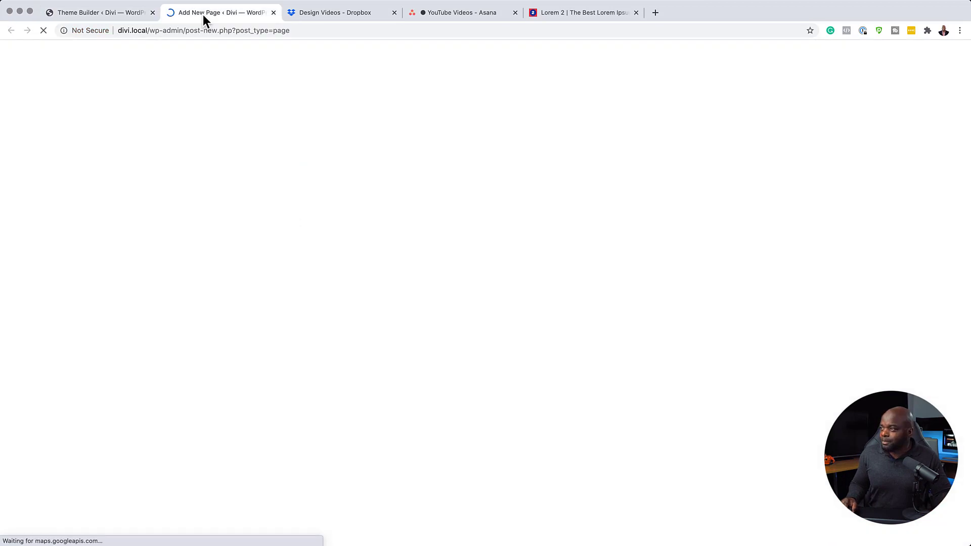
pyautogui.write('Services')
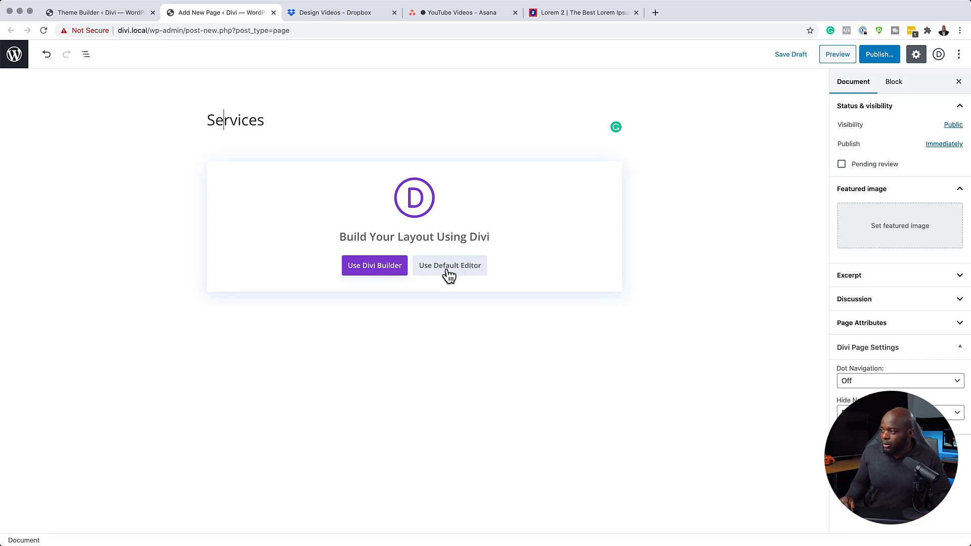
# Choose the default editor for the Services page and fill its body with five Lorem ipsum paragraphs.
pyautogui.click(449, 276)
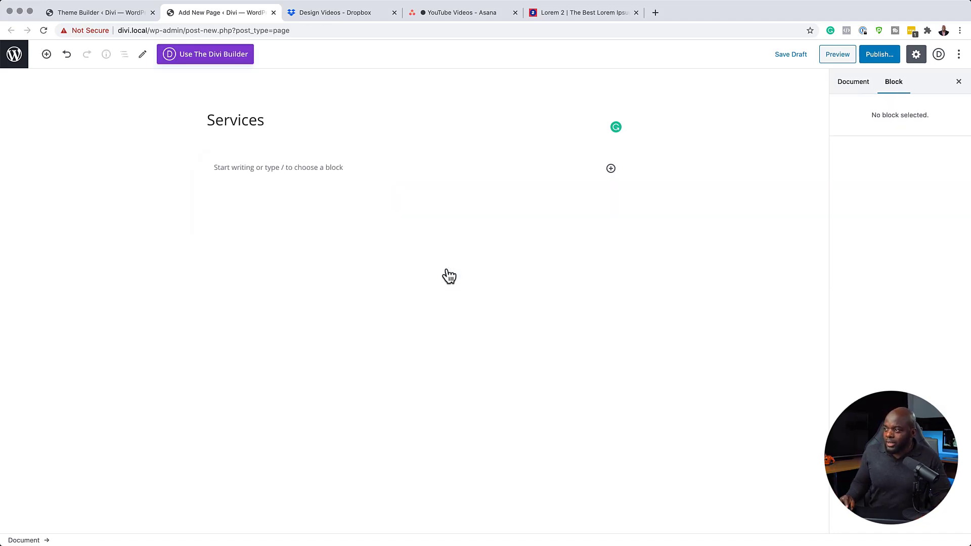
pyautogui.click(228, 163)
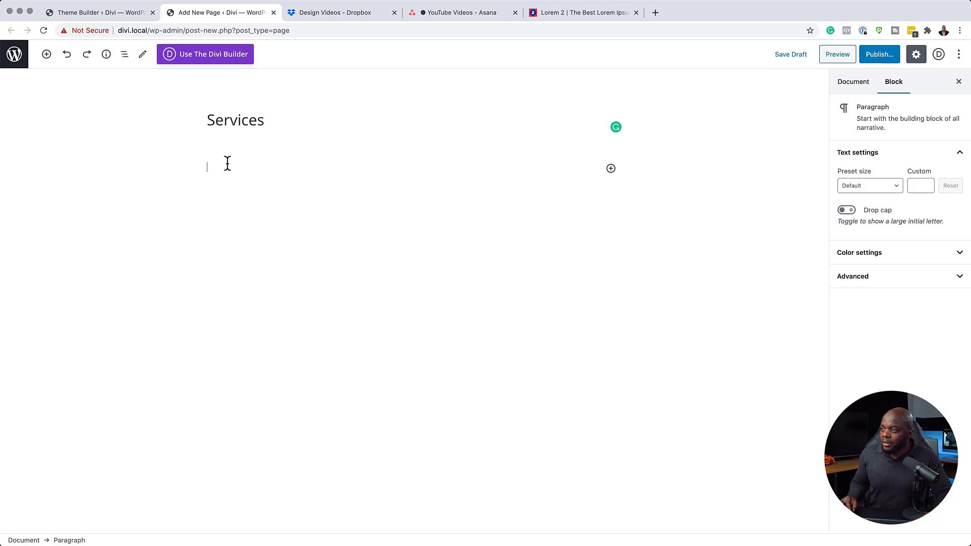
pyautogui.write('Lorem ipsum dolor sit amet, consectetuer adipiscing elit. Donec odio. Quisque volutpat mattis eros. Nullam malesuada erat ut turpis. Suspendisse urna nibh, viverra non, semper suscipit, posuere a, pede. Donec nec justo eget felis facilisis fermentum. Aliquam porttitor mauris sit amet orci. Aenean dignissim pellentesque felis. Morbi in sem quis dui placerat ornare. Pellentesque odio nisi, euismod in, pharetra a, ultricies in, diam. Sed arcu. Cras consequat. Praesent dapibus, neque id cursus faucibus, tortor neque egestas auguae, eu vulputate magna eros eu erat. Aliquam erat volutpat. Nam dui mi, tincidunt quis, accumsan porttitor, facilisis luctus, metus. Phasellus ultrices nulla quis nibh. Quisque a lectus. Donec consectetuer ligula vulputate sem tristique cursus. Nam nulla quam, gravida non, commodo a, sodales sit amet, nisi.')
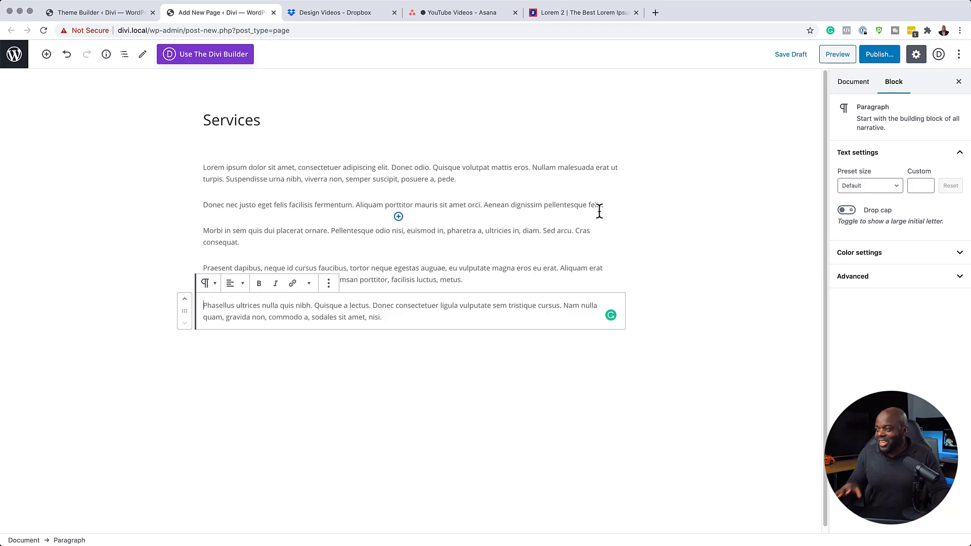
# Insert a Divi Layout block after the second paragraph and start building a new layout in it from scratch.
pyautogui.click(398, 217)
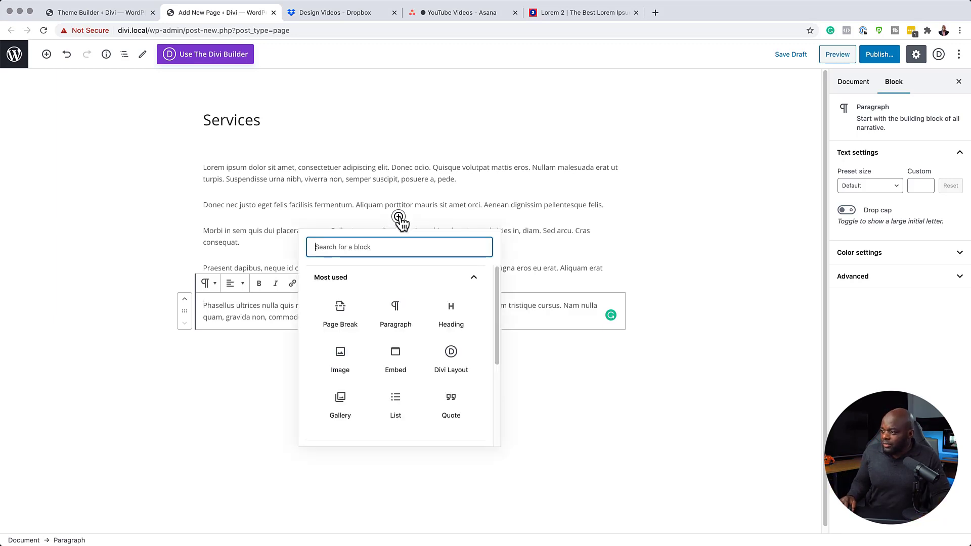
pyautogui.click(453, 359)
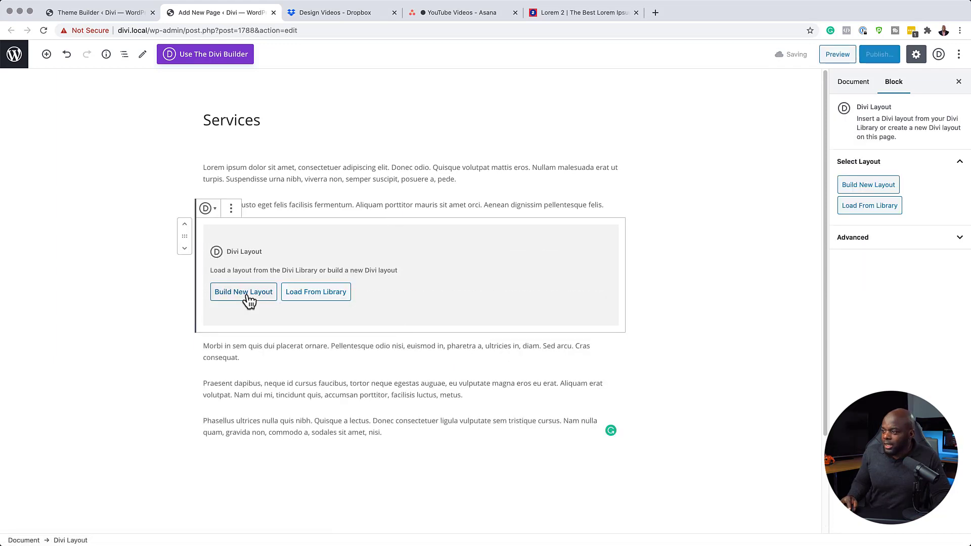
pyautogui.click(249, 300)
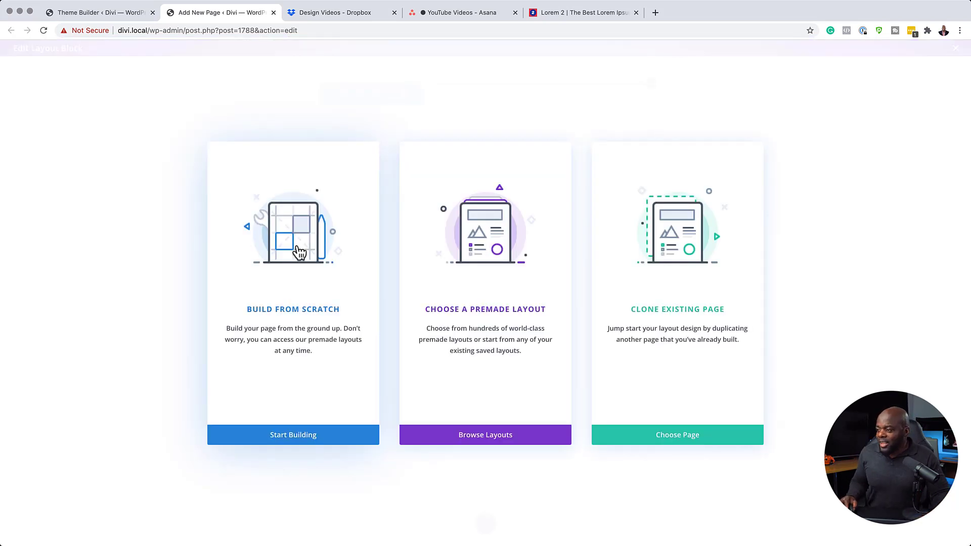
pyautogui.click(319, 438)
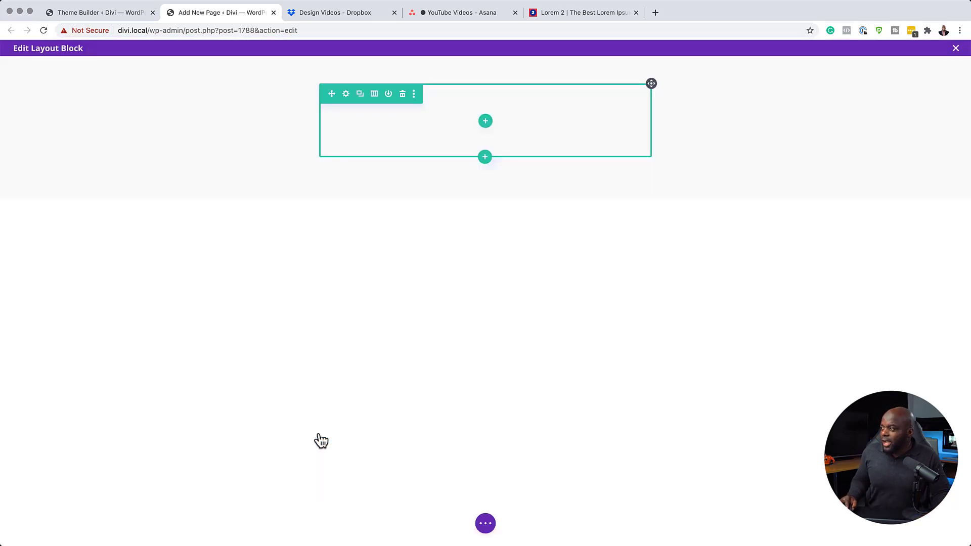
# Insert a row of three equal columns in the layout and add a Blurb module to its first column.
pyautogui.click(486, 108)
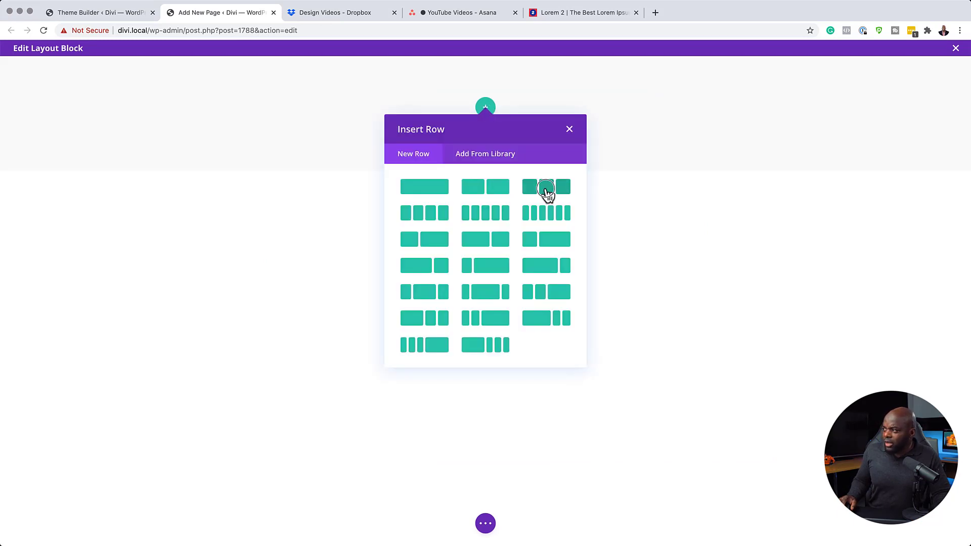
pyautogui.click(545, 188)
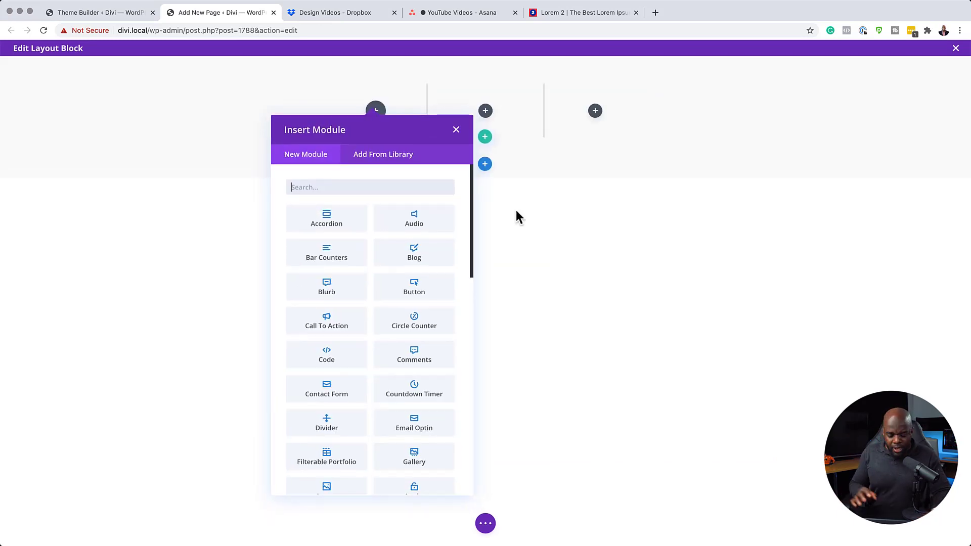
pyautogui.write('blr')
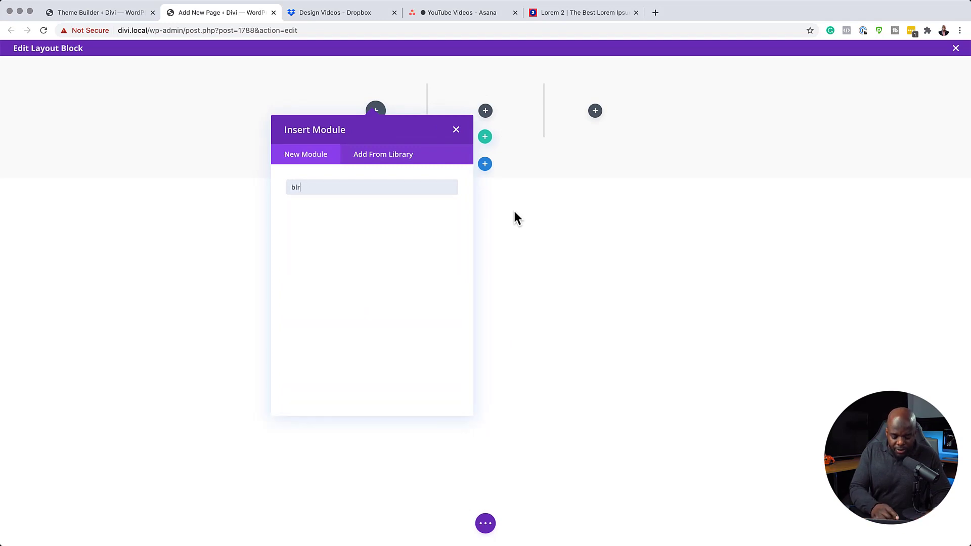
pyautogui.press('BackSpace')
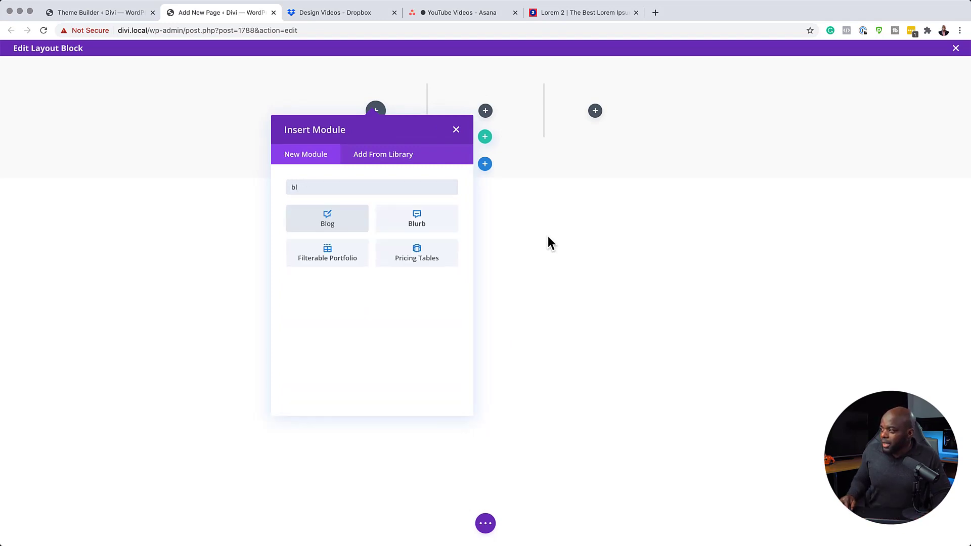
pyautogui.click(435, 218)
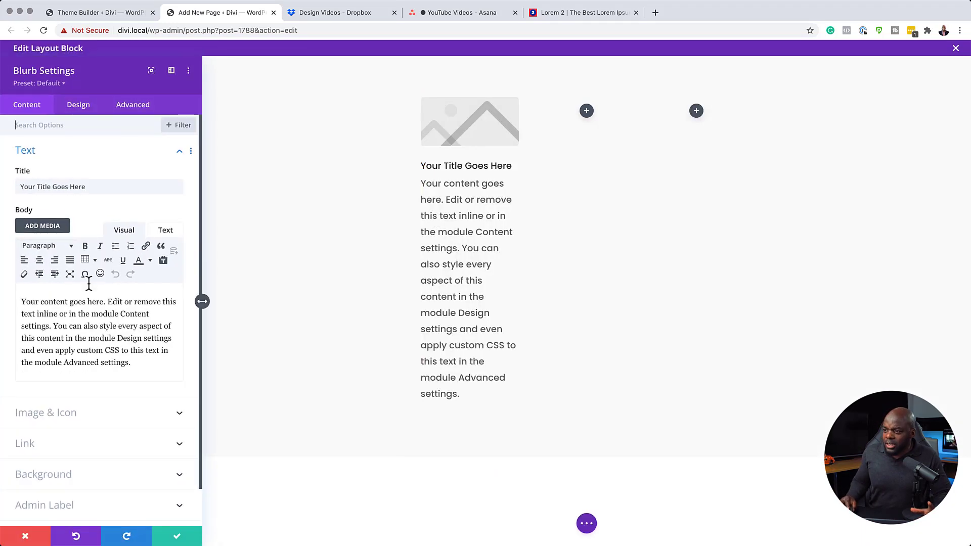
# Switch the blurb from an image to an icon and choose the closed padlock.
pyautogui.click(63, 414)
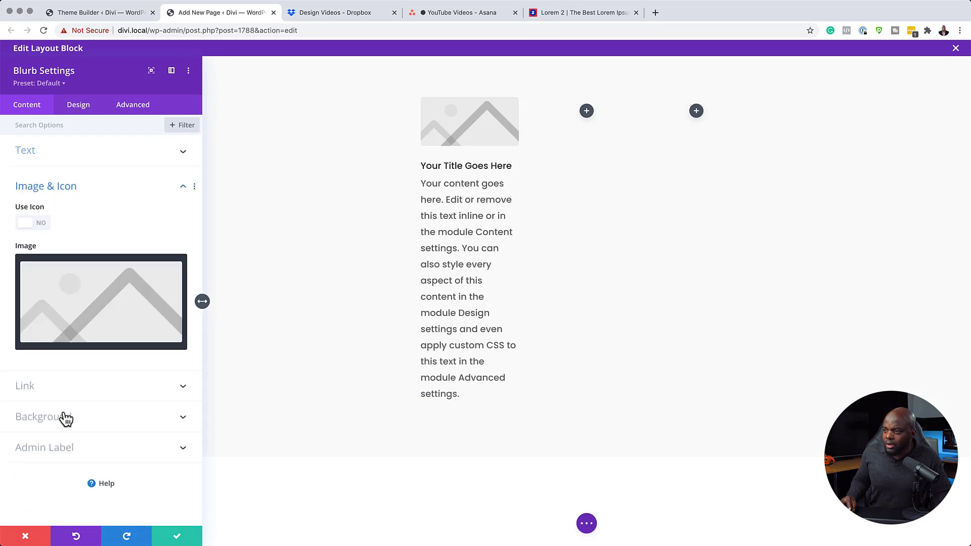
pyautogui.click(42, 226)
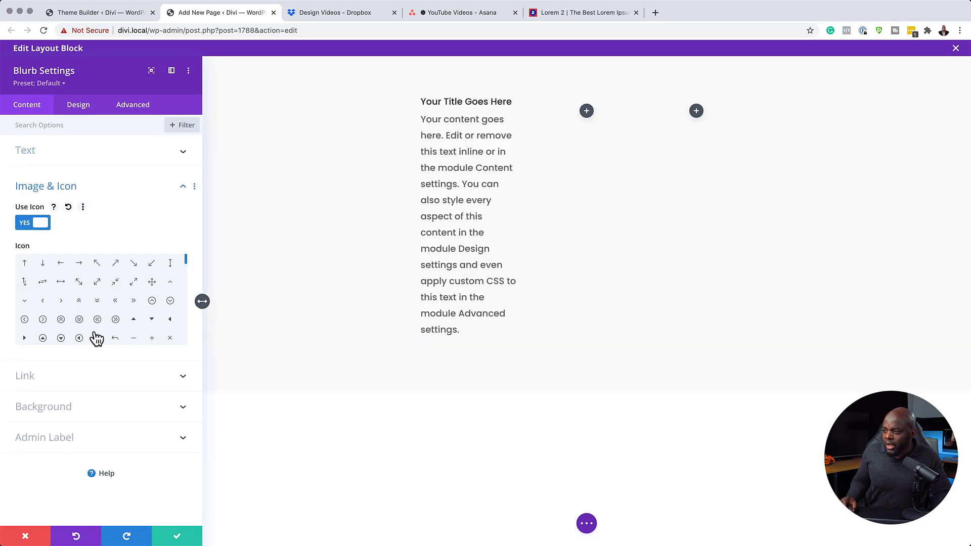
pyautogui.click(186, 263)
pyautogui.moveTo(186, 264); pyautogui.dragTo(186, 282)
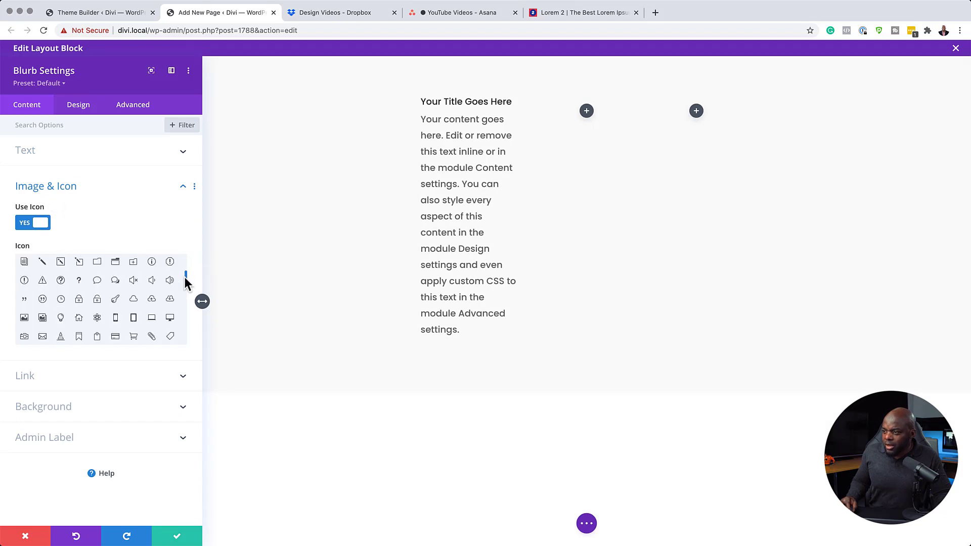
pyautogui.click(79, 300)
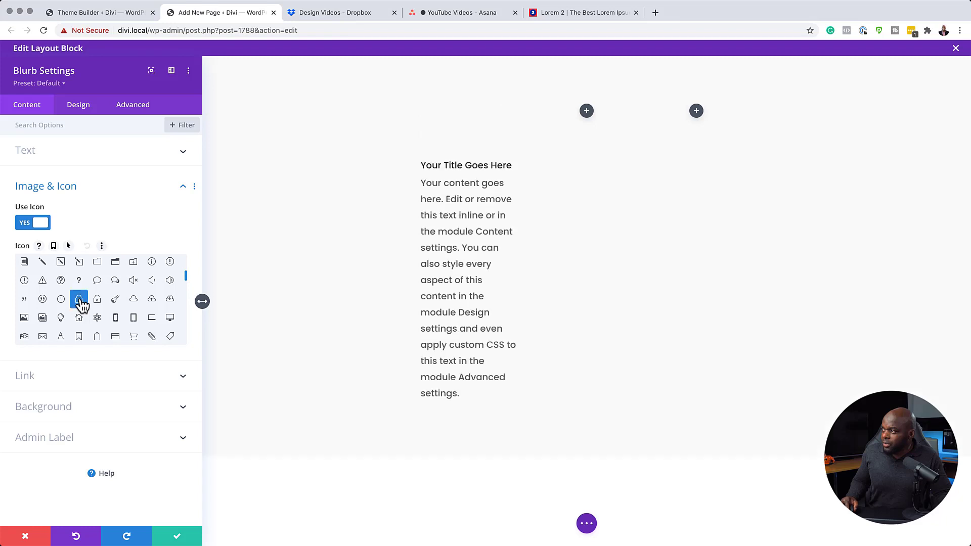
# Set the blurb's icon font size to 38px and its icon color to the saved dark orange.
pyautogui.click(81, 108)
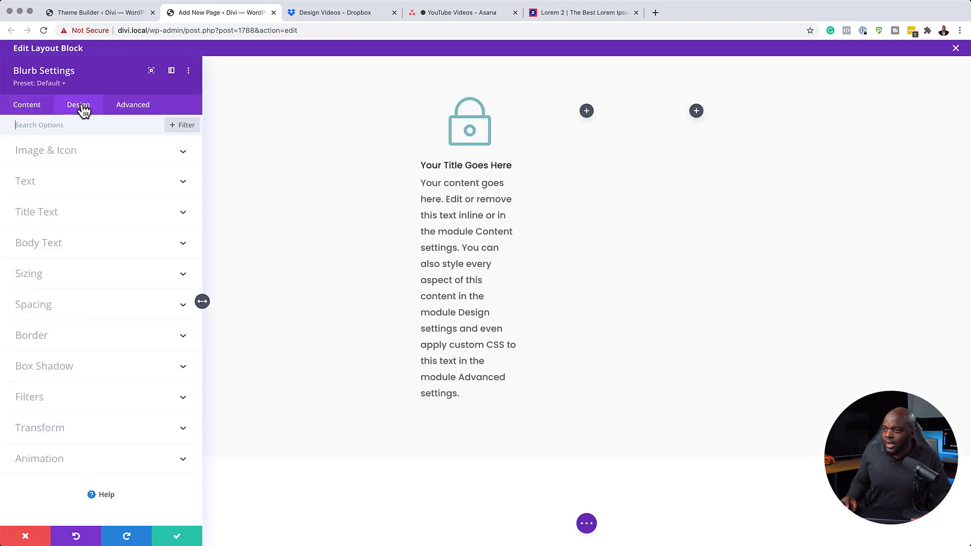
pyautogui.click(65, 157)
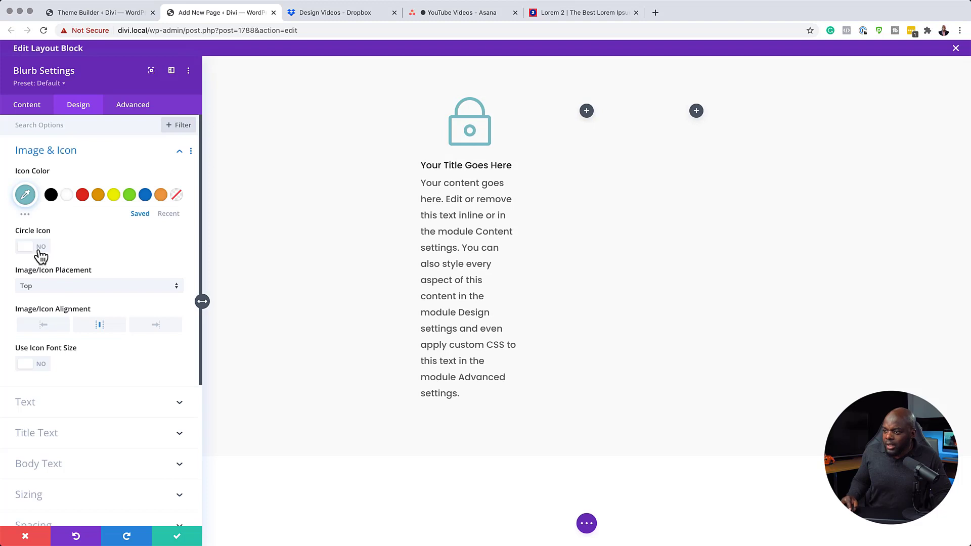
pyautogui.click(43, 366)
pyautogui.moveTo(99, 403); pyautogui.dragTo(51, 407)
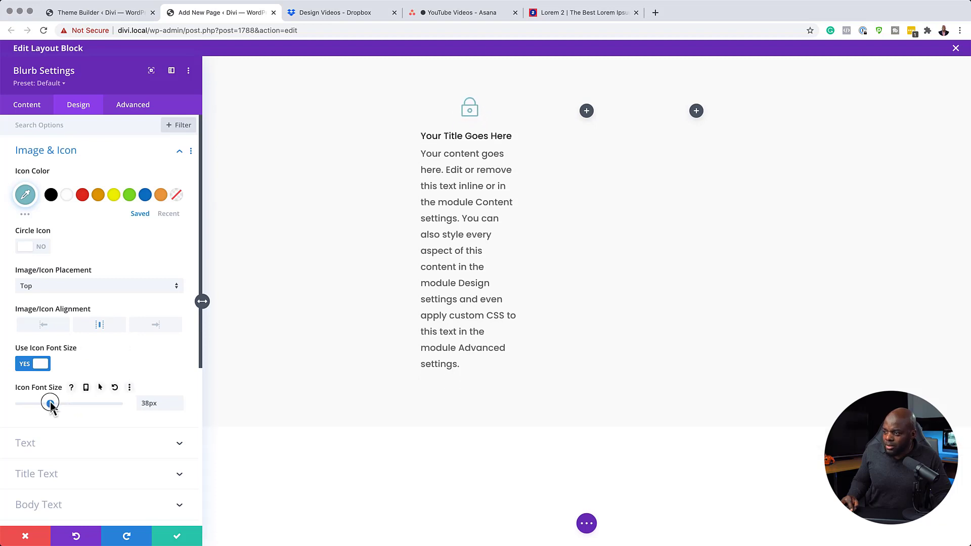
pyautogui.click(98, 195)
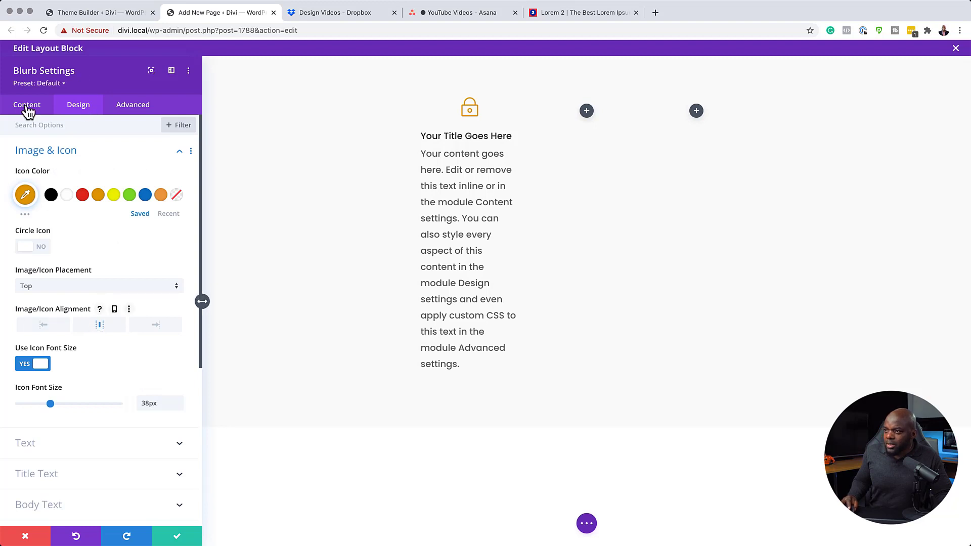
# Center the blurb's text, set its title font weight to Bold and save the module settings.
pyautogui.click(180, 151)
pyautogui.click(43, 183)
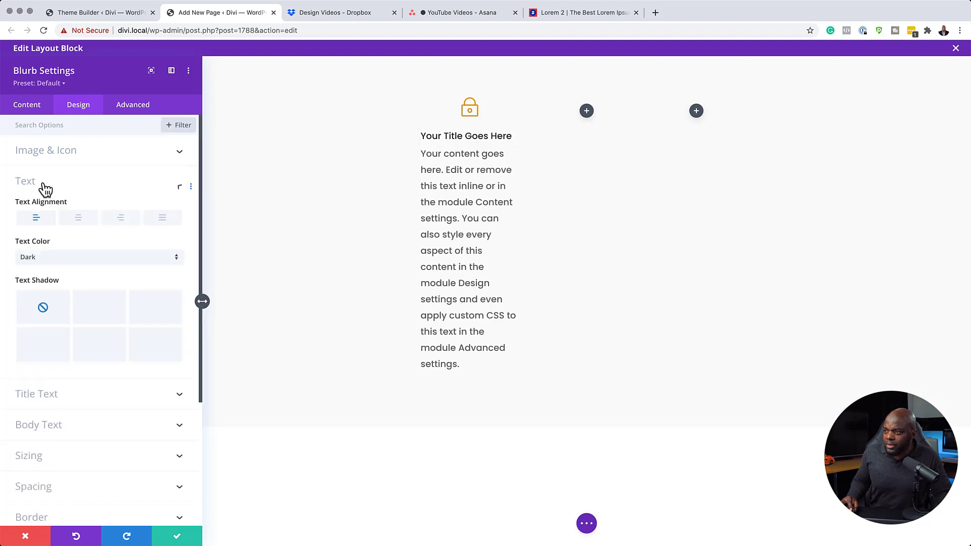
pyautogui.click(85, 169)
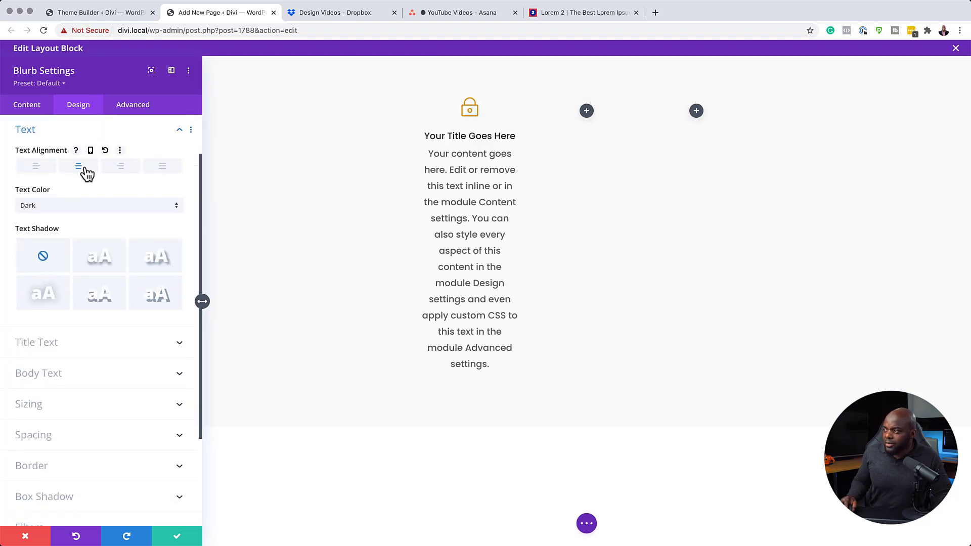
pyautogui.click(424, 138)
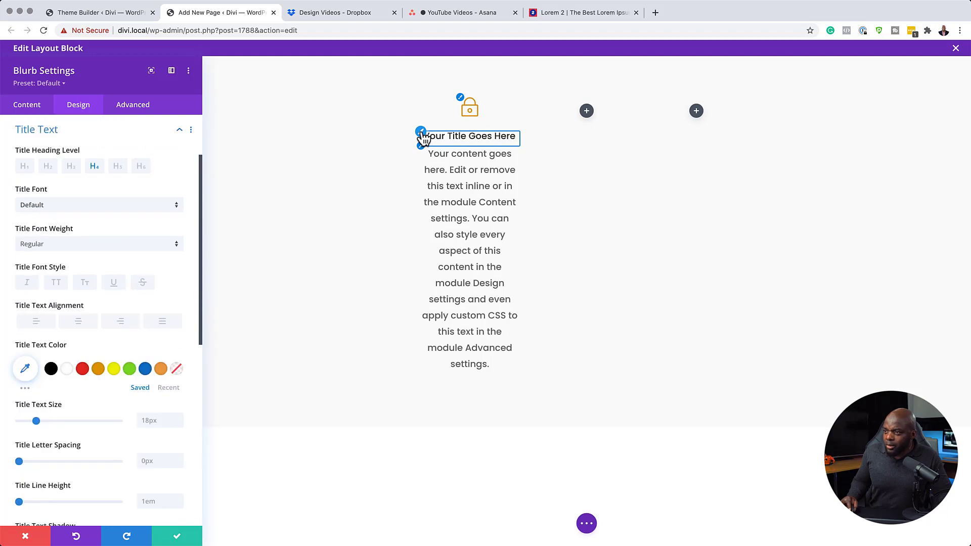
pyautogui.click(59, 247)
pyautogui.click(75, 309)
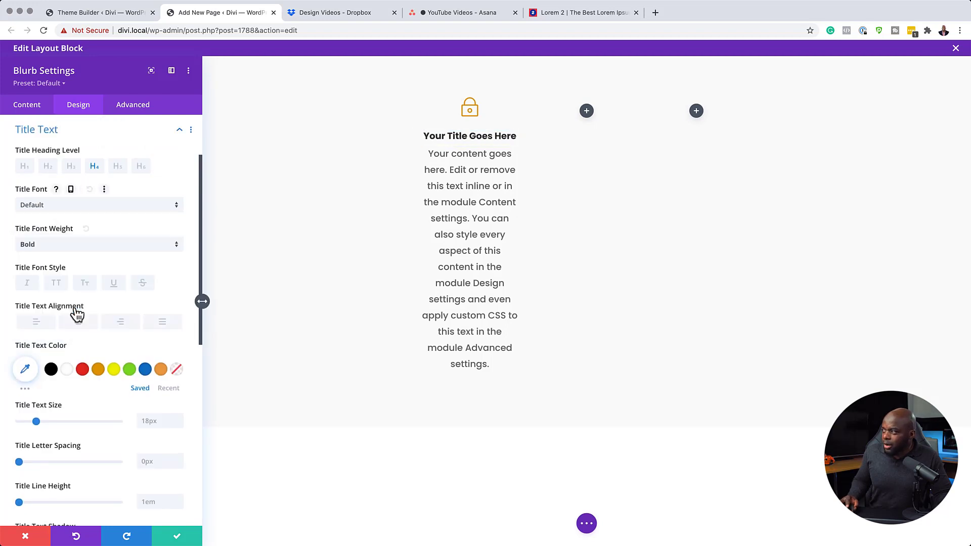
pyautogui.click(179, 535)
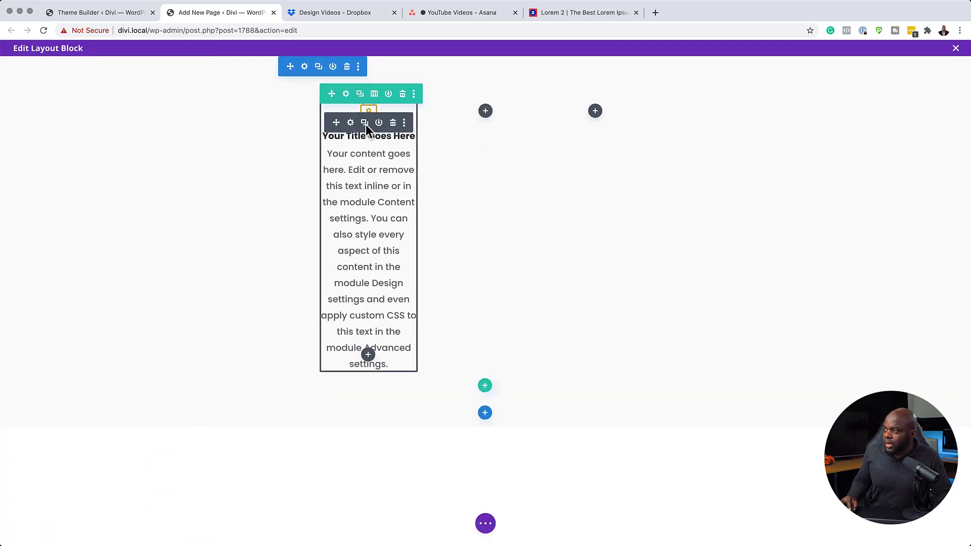
# Duplicate the blurb into the second and third columns, then close the layout block editor.
pyautogui.click(364, 123)
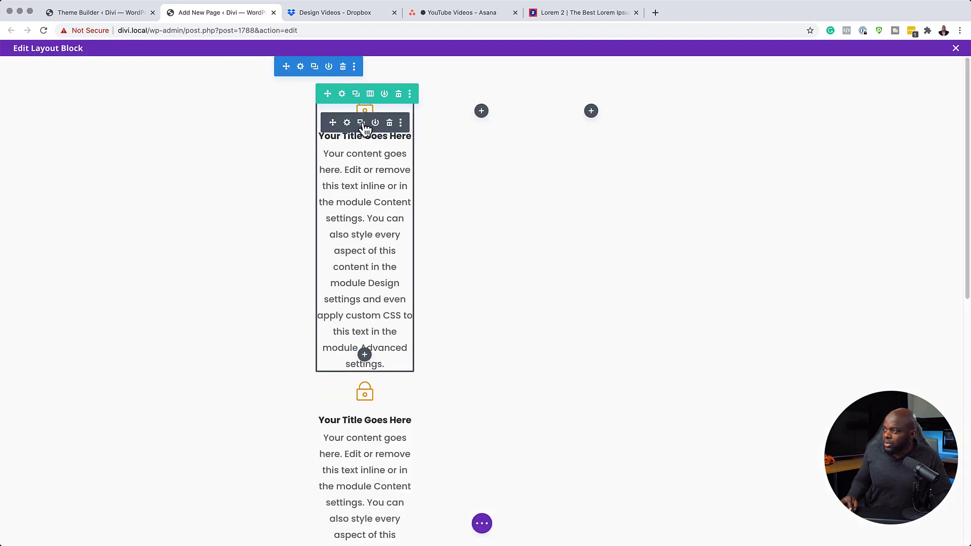
pyautogui.moveTo(332, 123); pyautogui.dragTo(481, 104)
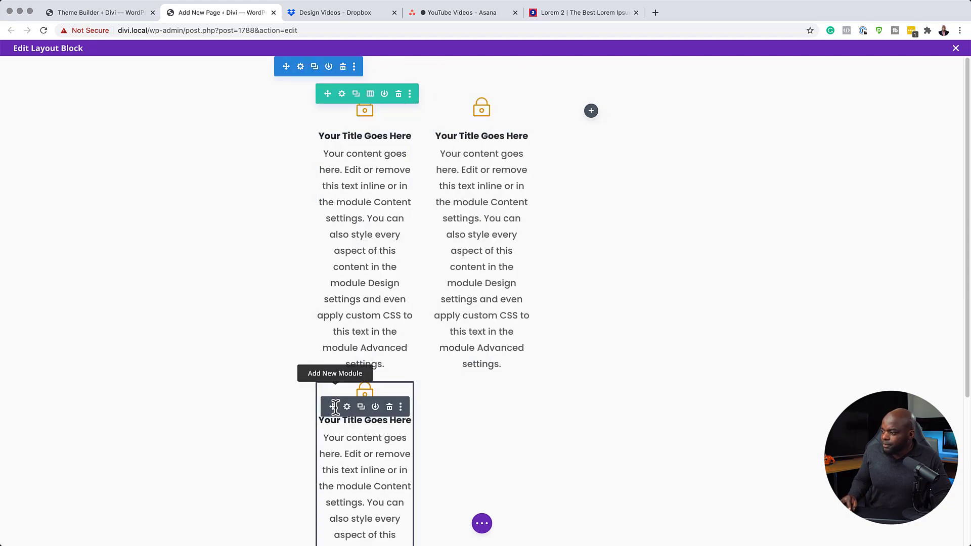
pyautogui.moveTo(333, 404); pyautogui.dragTo(600, 116)
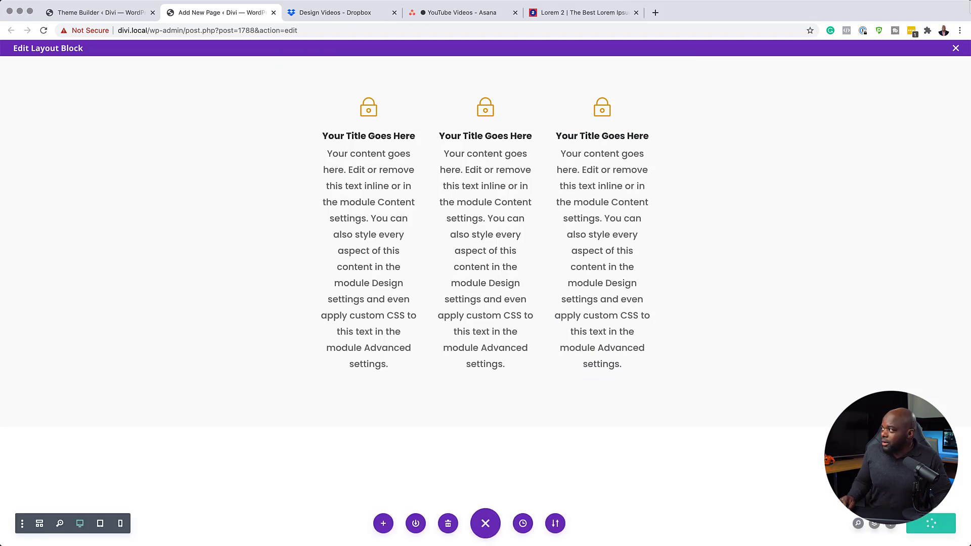
pyautogui.click(956, 49)
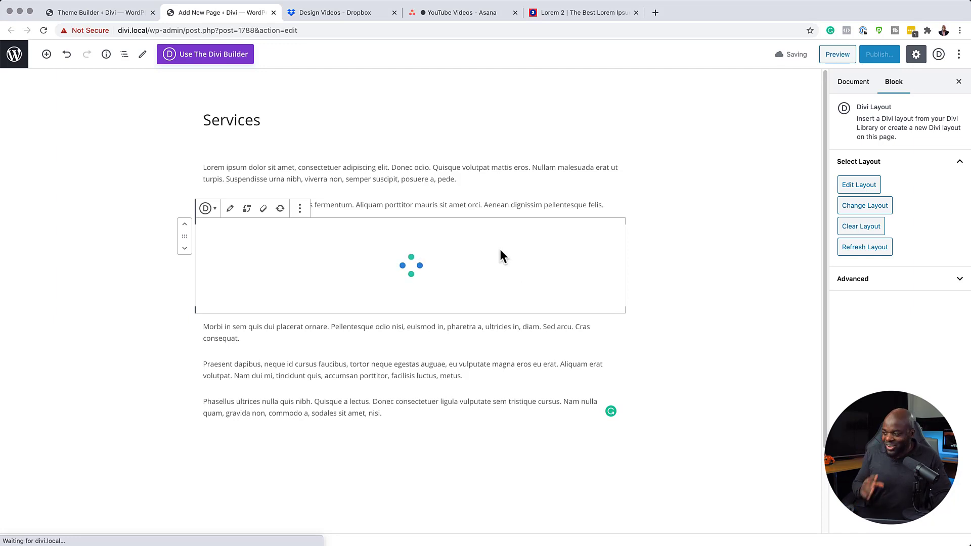
# Add an H2 heading reading "Donec nec justo eget" and move it above the first paragraph of the Services page.
pyautogui.click(217, 104)
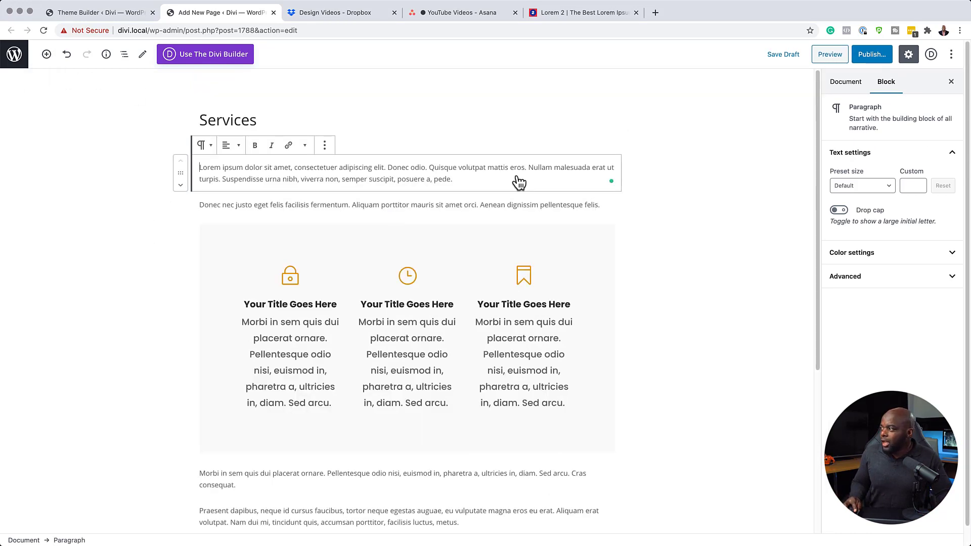
pyautogui.click(509, 140)
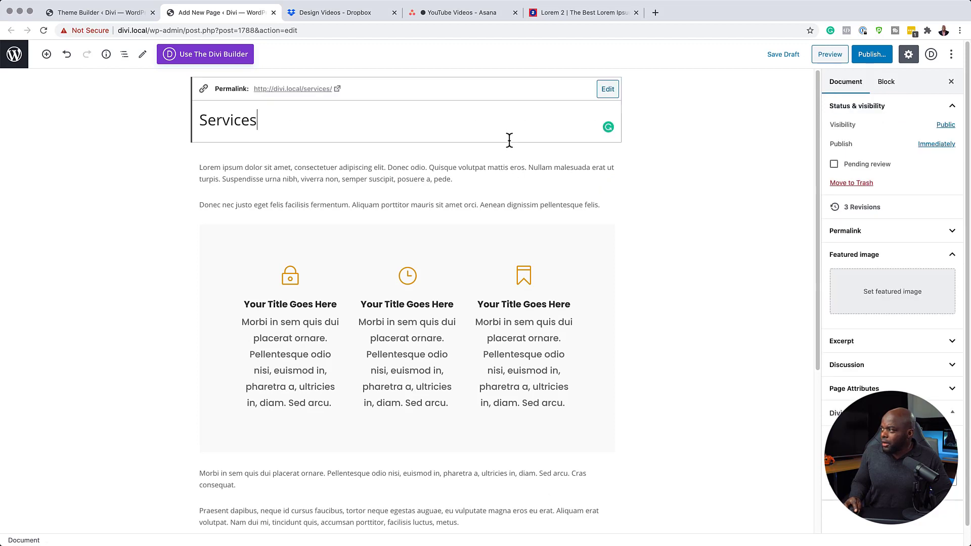
pyautogui.click(486, 181)
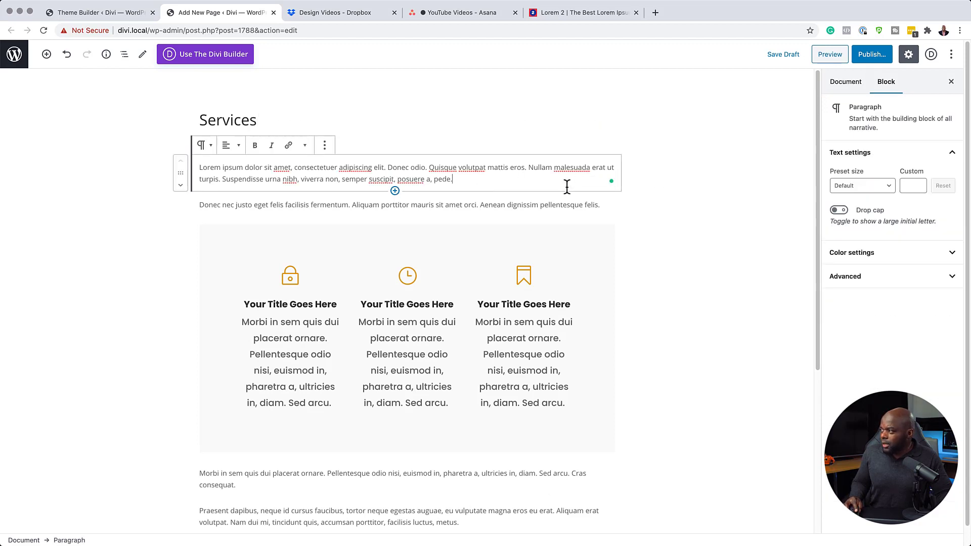
pyautogui.click(50, 54)
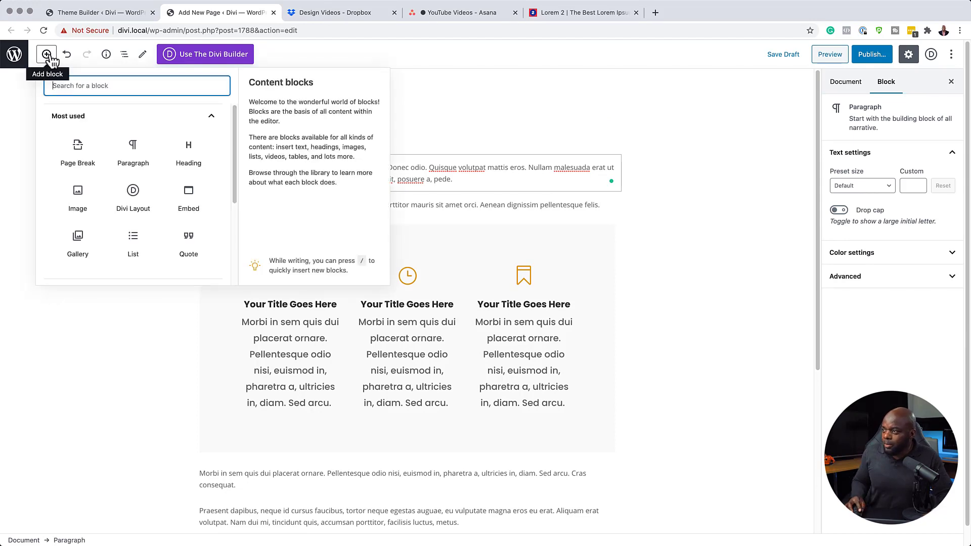
pyautogui.click(198, 152)
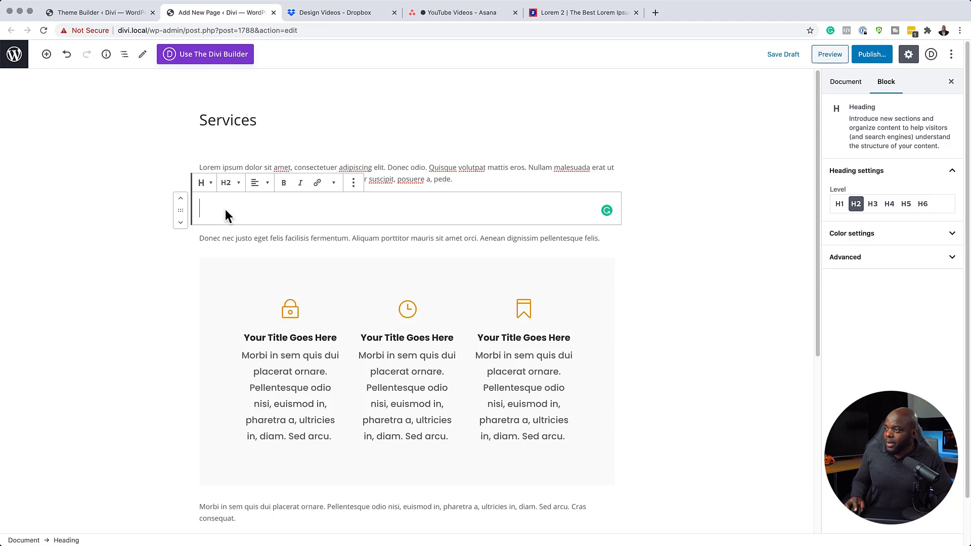
pyautogui.write('Donec nec justo eget')
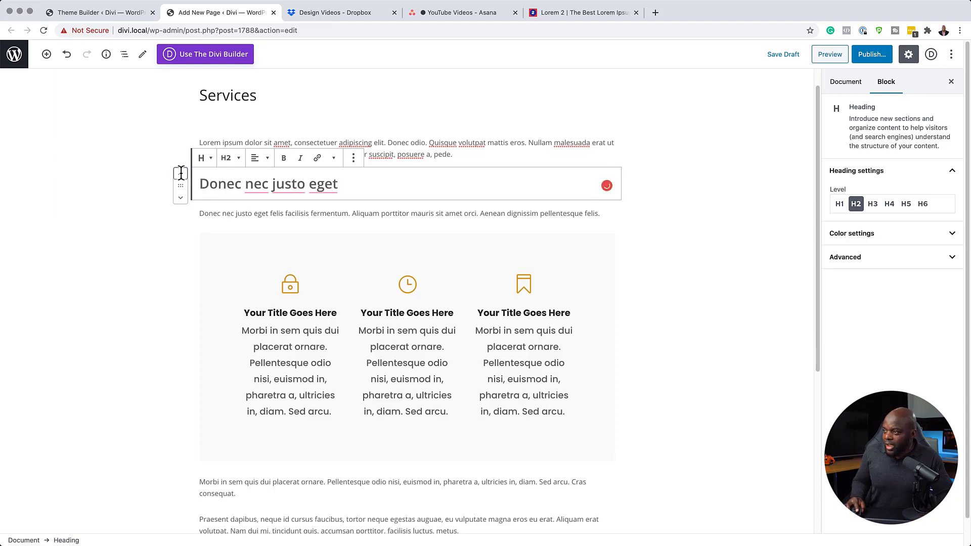
pyautogui.click(180, 173)
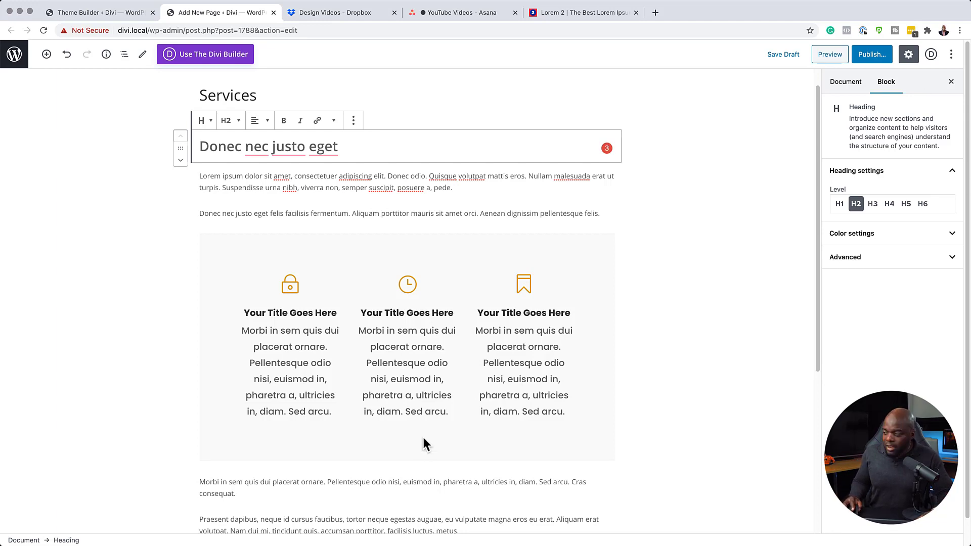
# Save and publish the Services page, open the live page and highlight its "Donec nec justo eget" heading.
pyautogui.press('super+s')
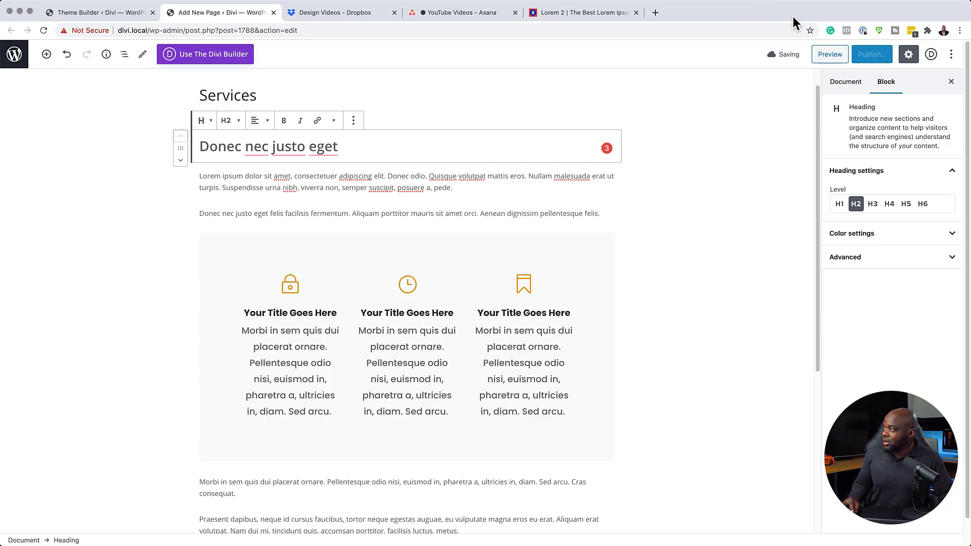
pyautogui.click(875, 53)
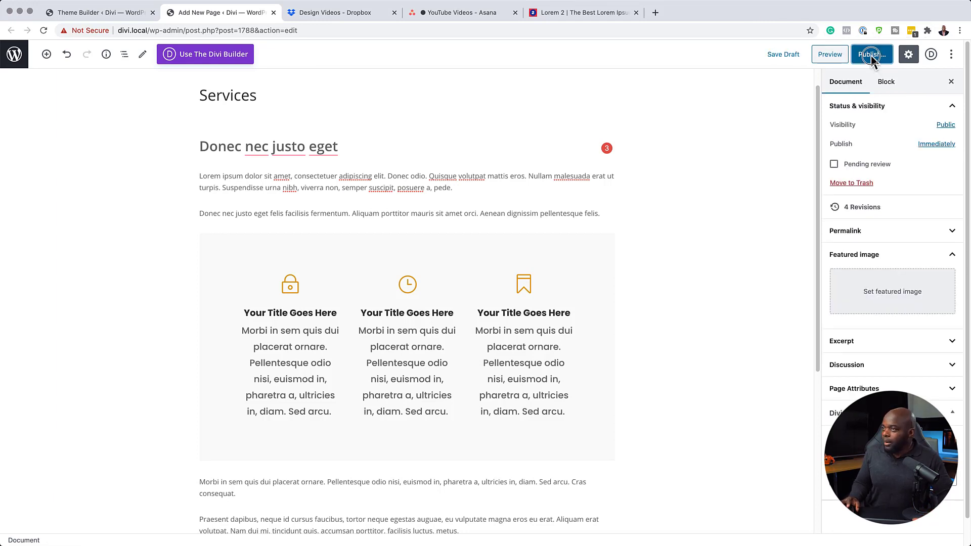
pyautogui.click(871, 55)
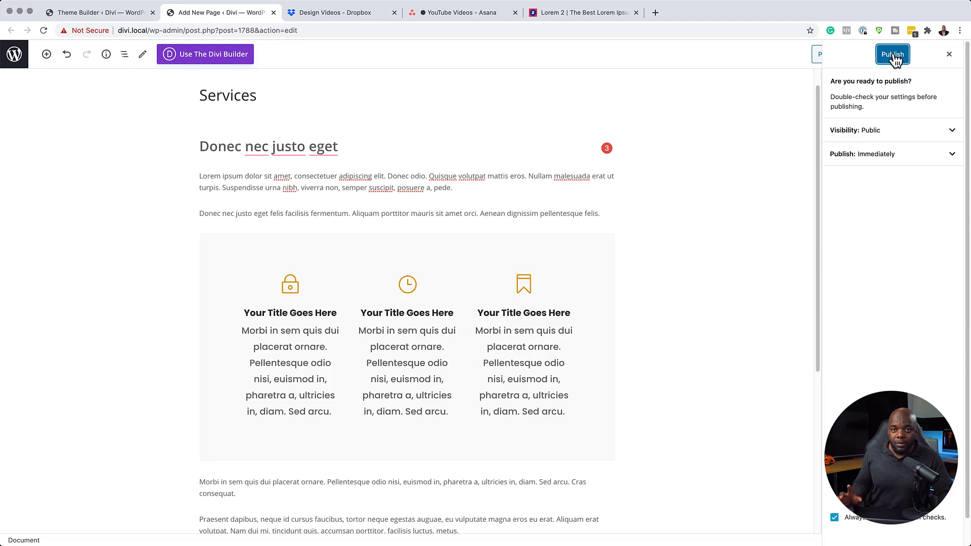
pyautogui.click(894, 57)
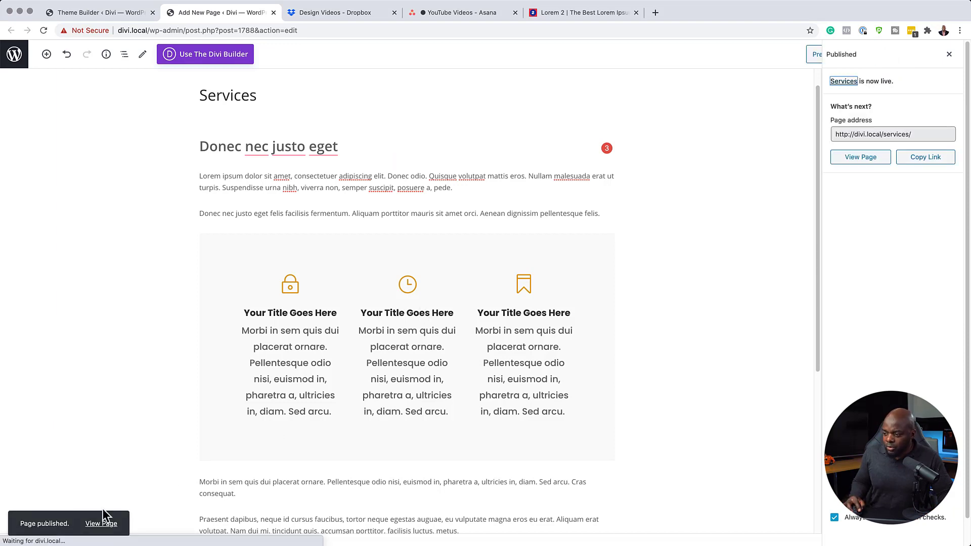
pyautogui.click(98, 523)
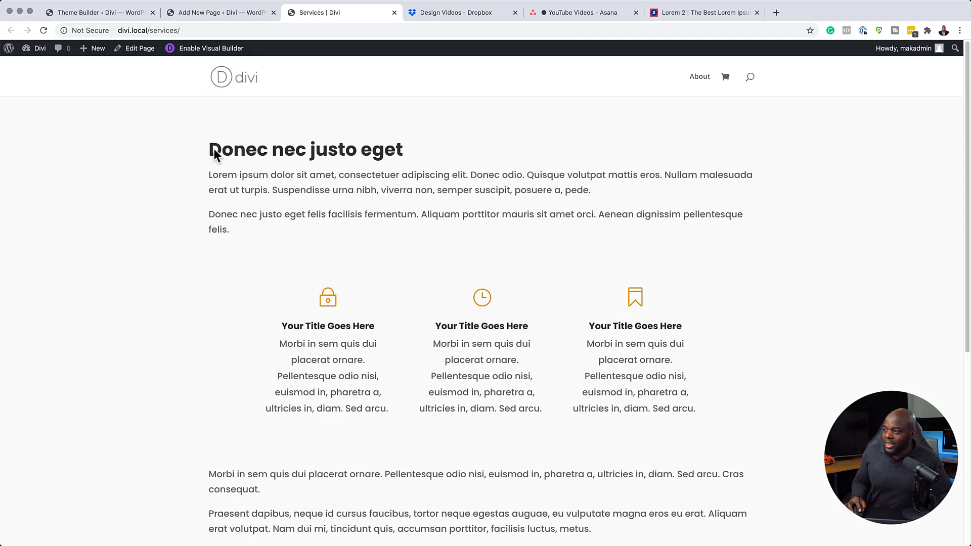
pyautogui.moveTo(207, 148); pyautogui.dragTo(419, 147)
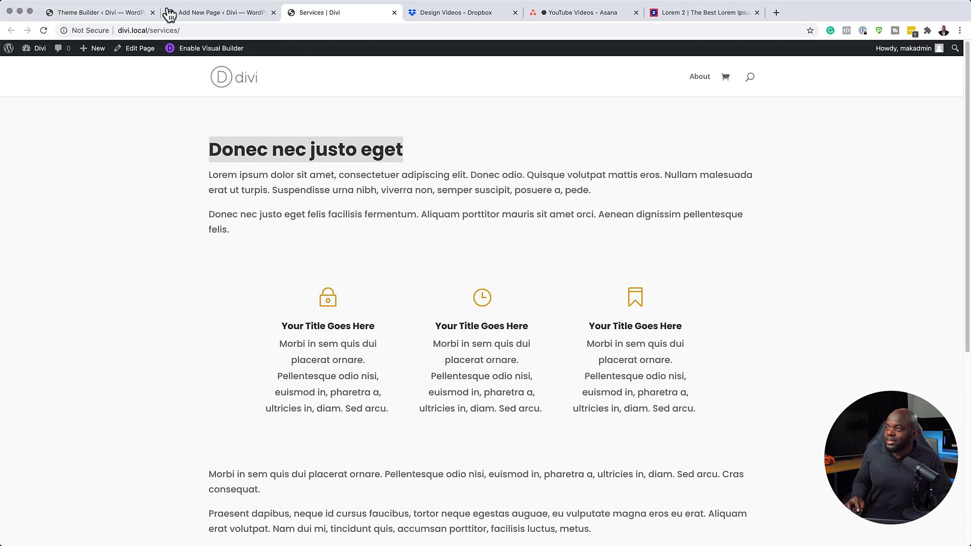
# Insert the skateboard-5221914_1920.jpg image from the media library between the first and second paragraphs of the Services page in the editor.
pyautogui.click(191, 15)
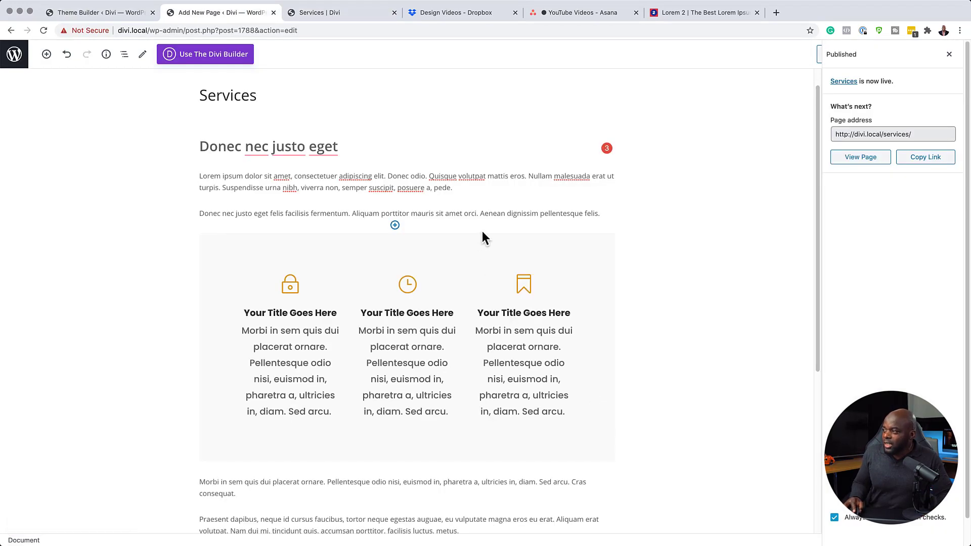
pyautogui.click(399, 218)
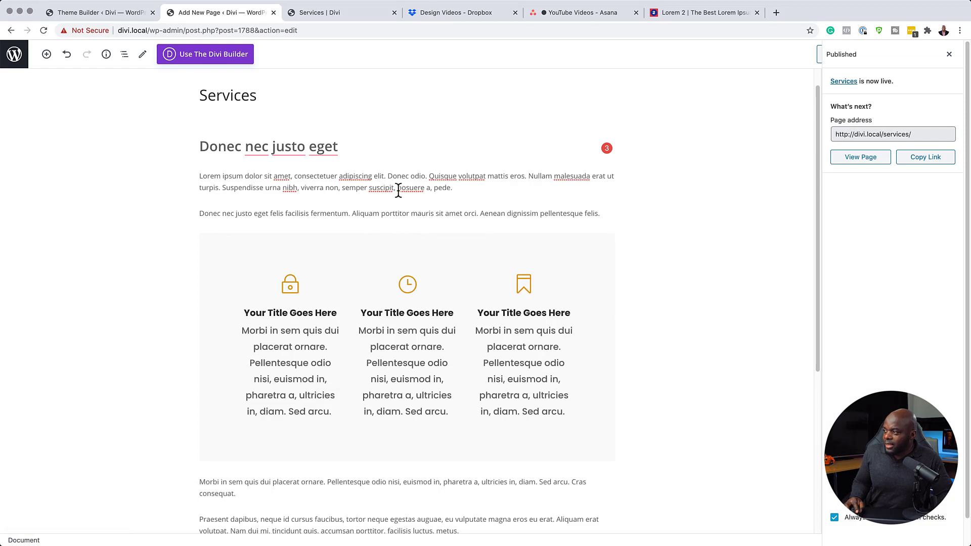
pyautogui.click(396, 202)
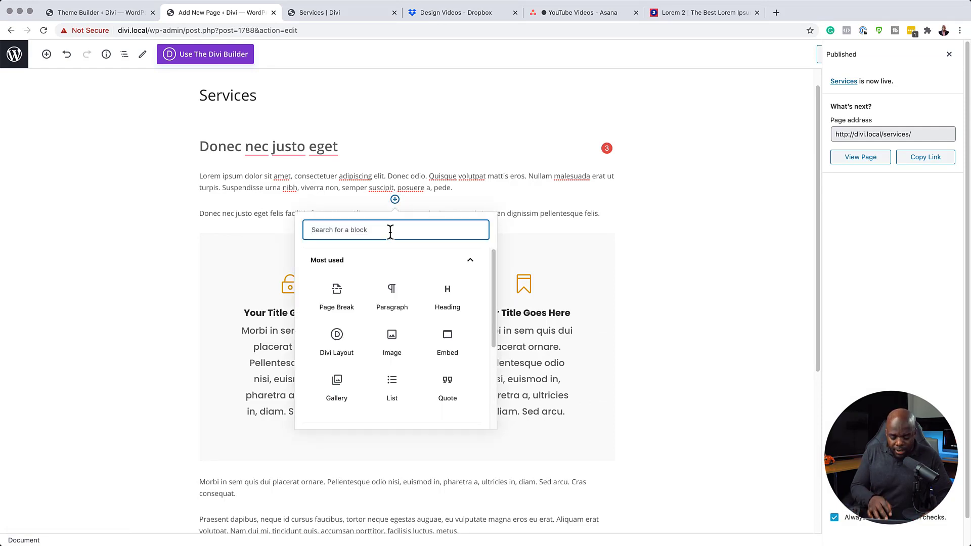
pyautogui.write('ima')
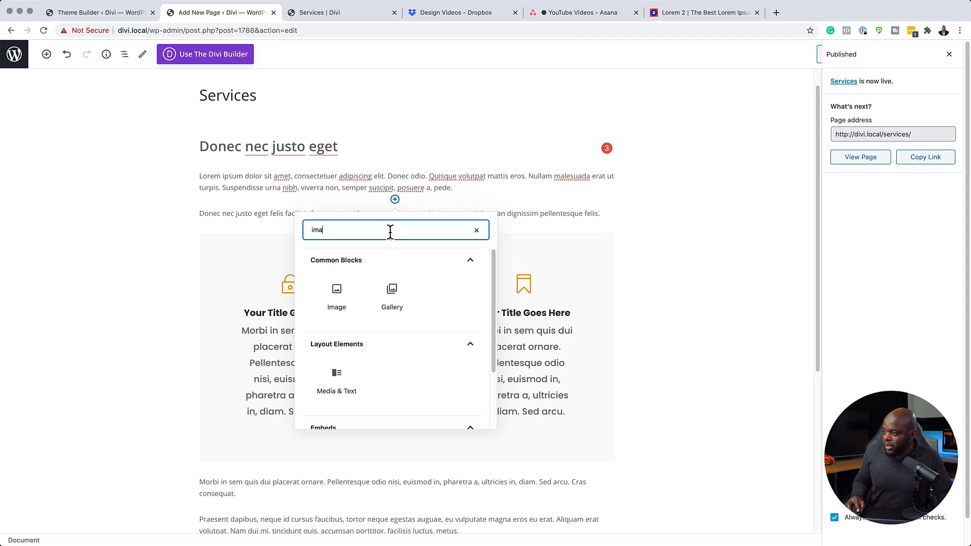
pyautogui.click(336, 298)
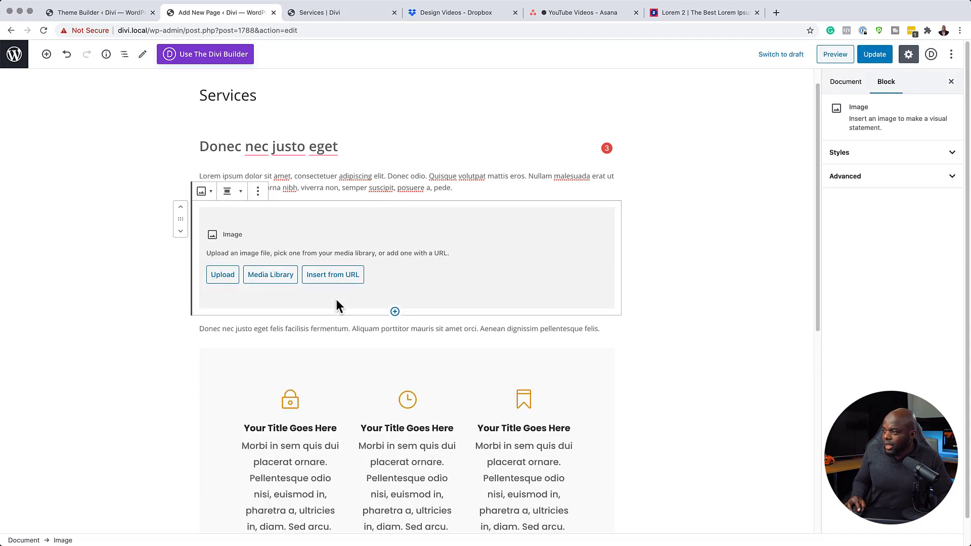
pyautogui.click(280, 277)
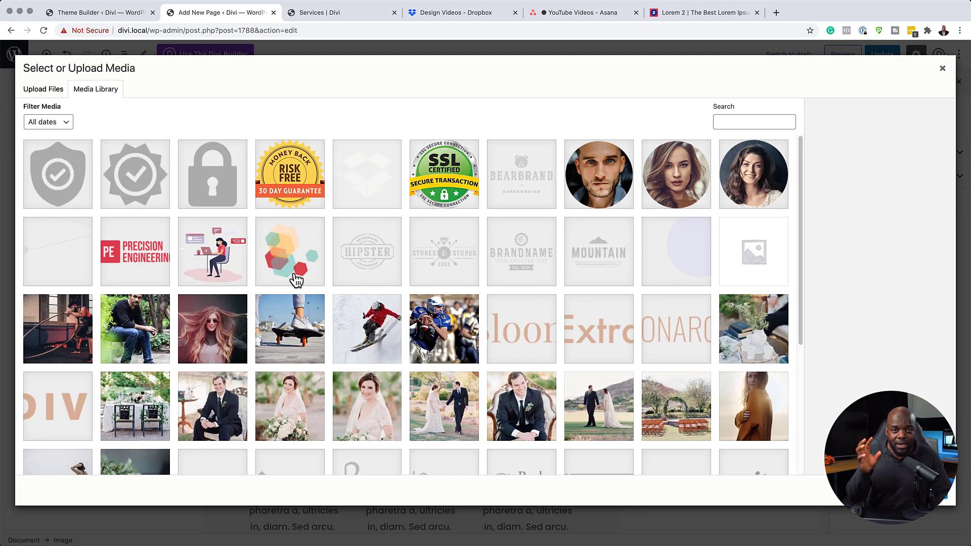
pyautogui.click(312, 340)
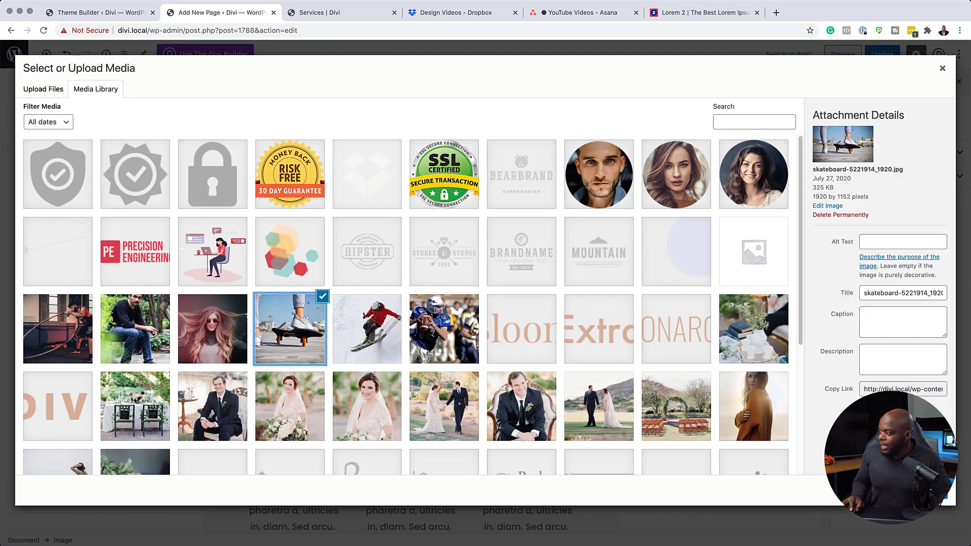
pyautogui.click(926, 491)
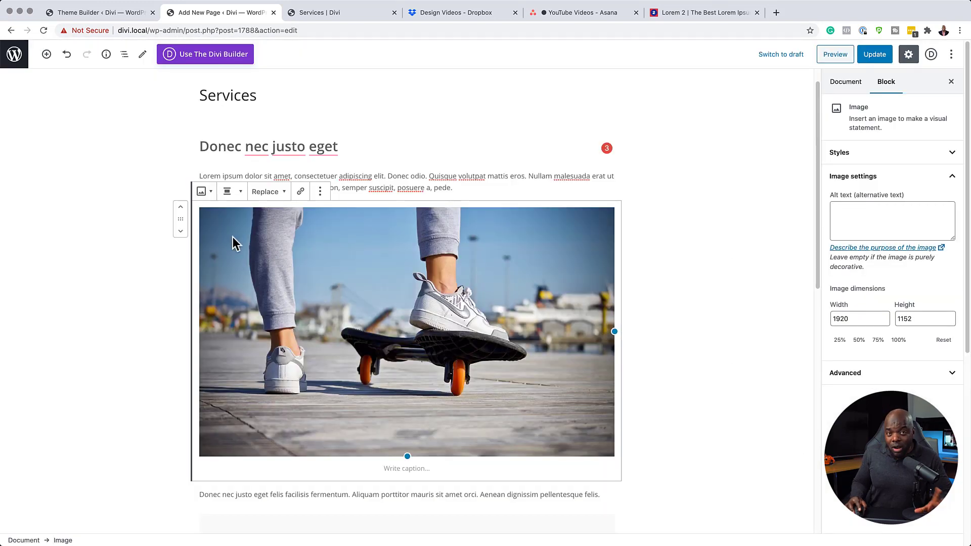
# Update the Services page, reload its live version and review the image, blurbs and text down to the footer.
pyautogui.click(874, 55)
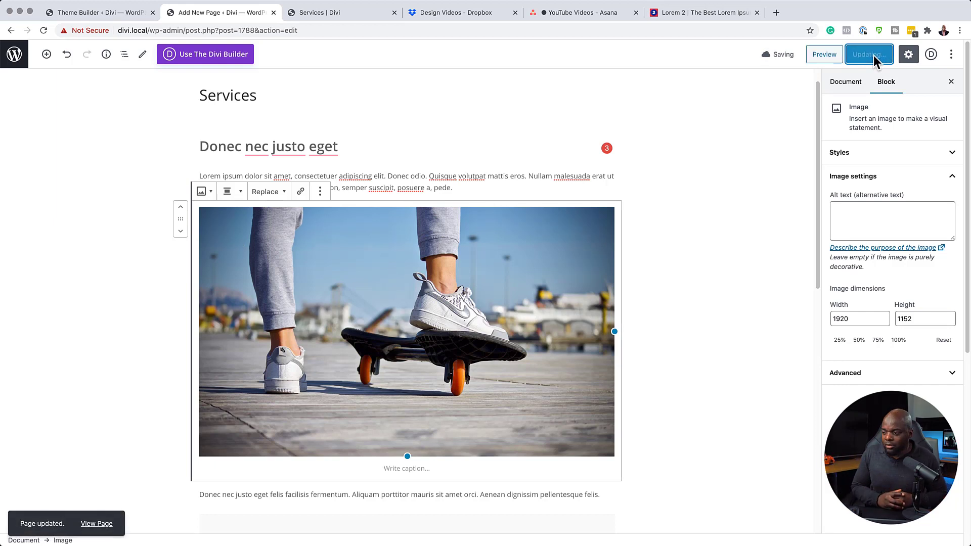
pyautogui.click(352, 13)
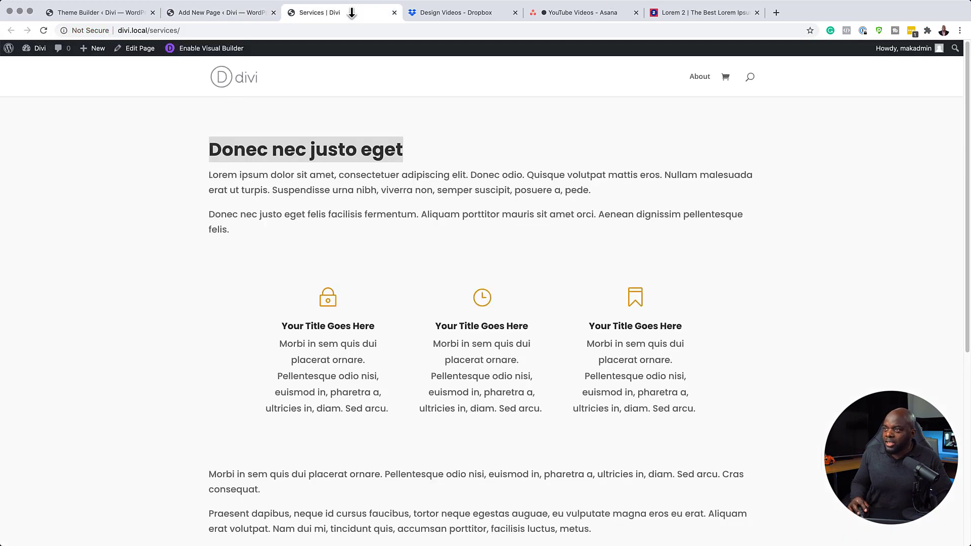
pyautogui.click(44, 31)
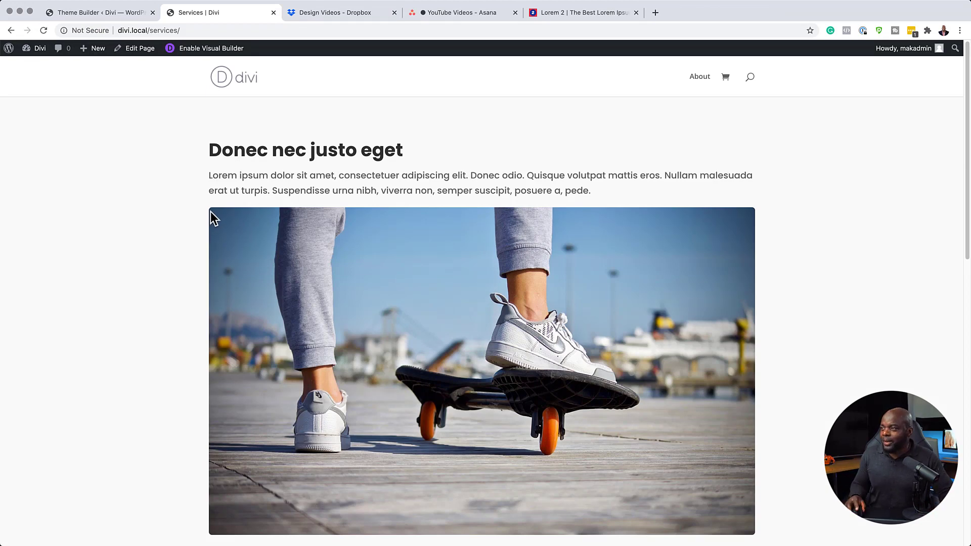
pyautogui.scroll(-8, 167, 260)
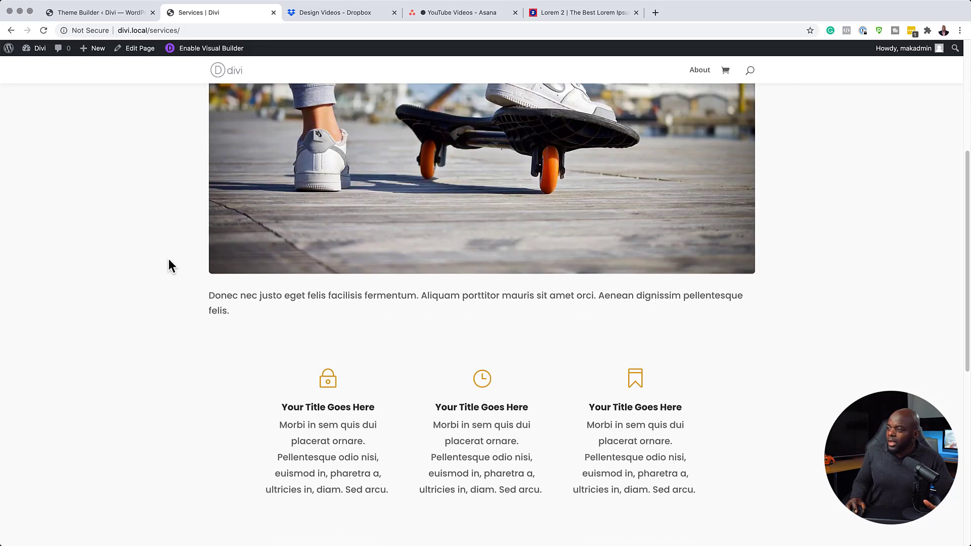
pyautogui.scroll(-2, 169, 265)
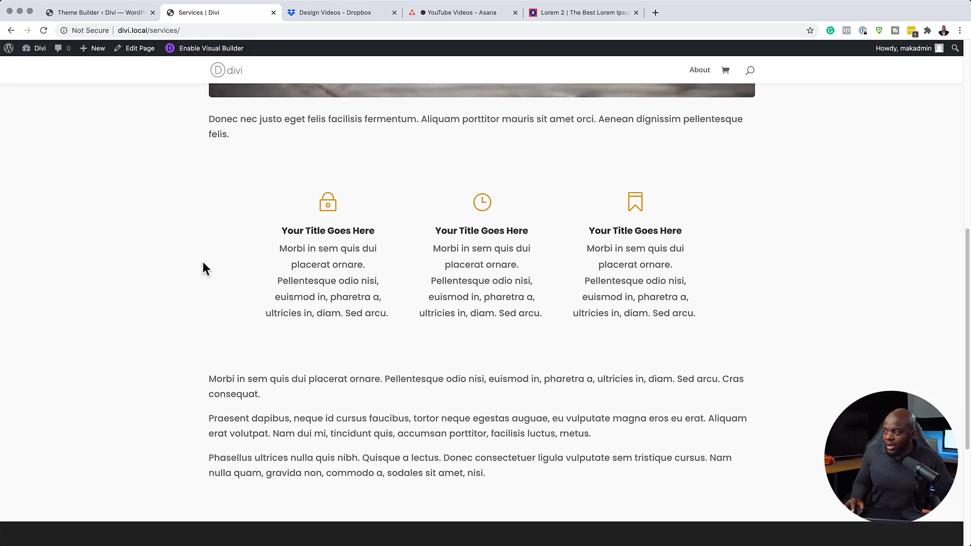
pyautogui.scroll(10, 211, 239)
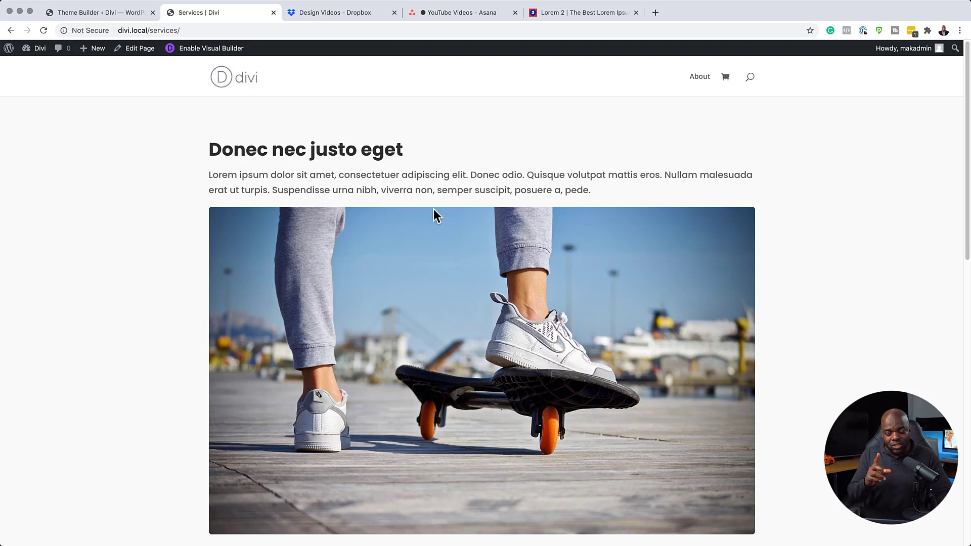
# Create a new WordPress page titled "Case Study" and choose the default editor for it.
pyautogui.moveTo(34, 49)
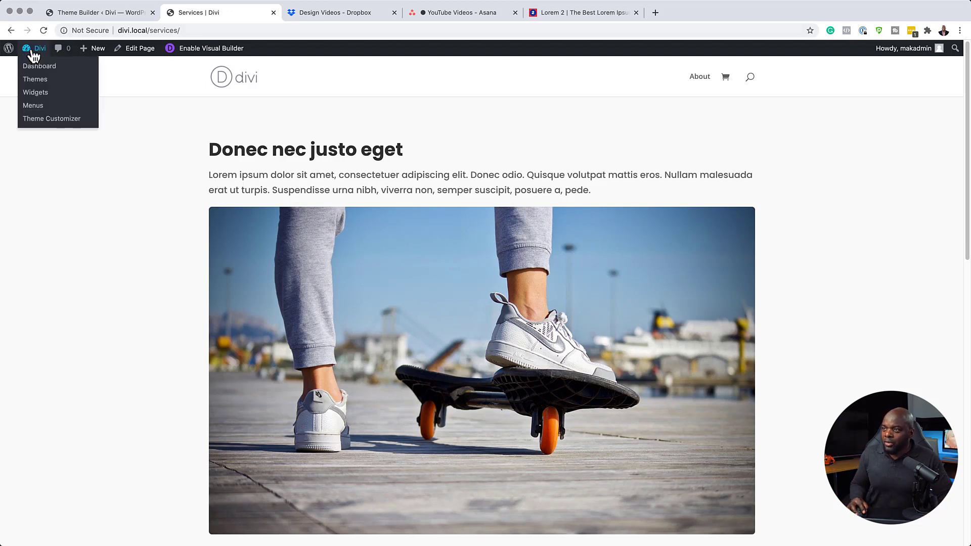
pyautogui.click(40, 68)
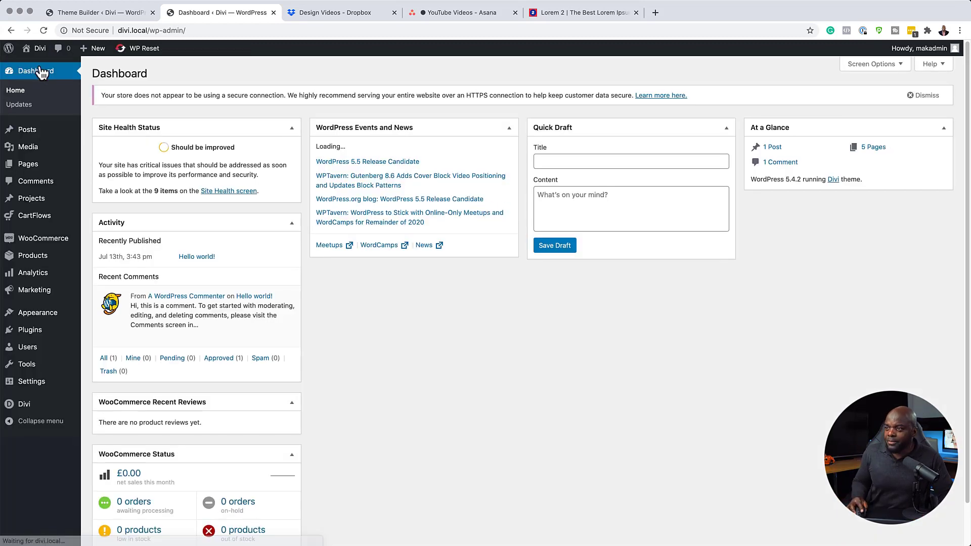
pyautogui.moveTo(29, 169)
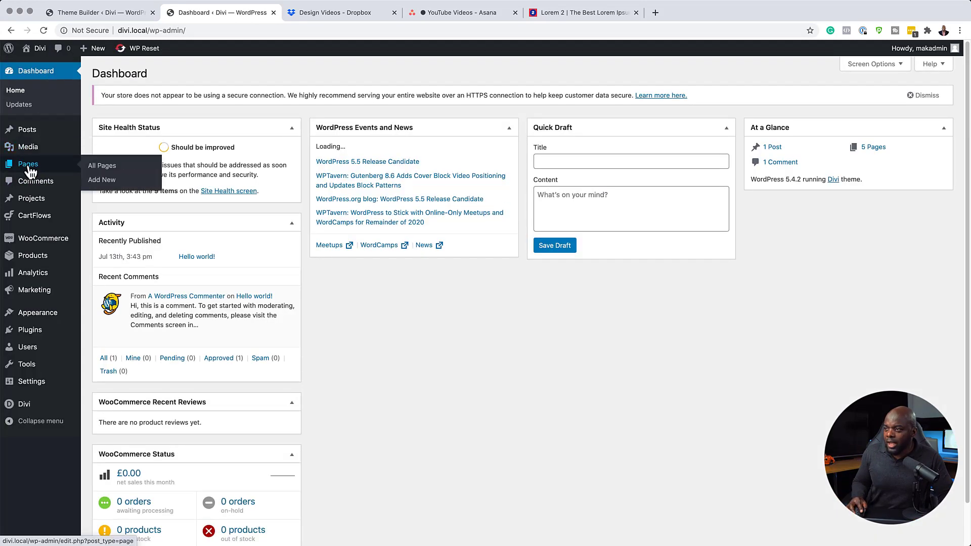
pyautogui.click(103, 181)
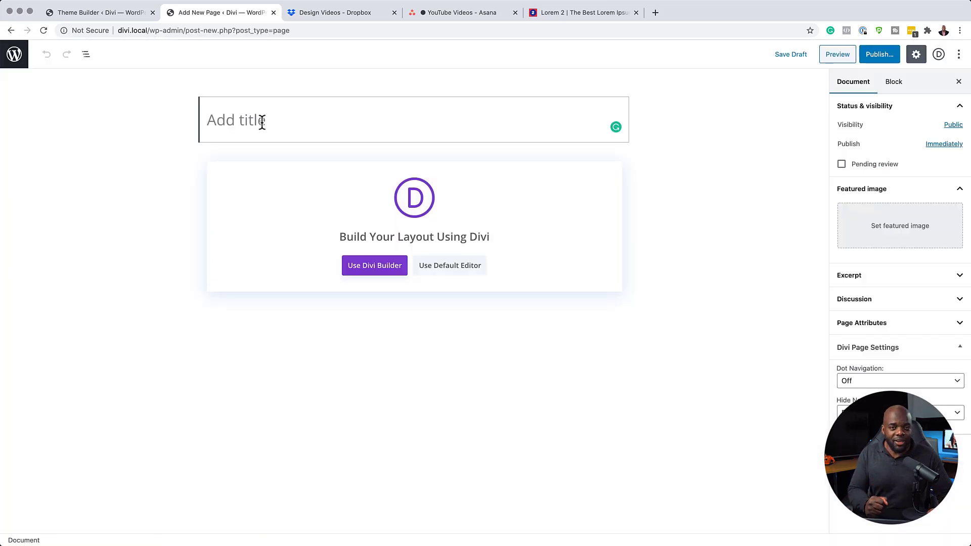
pyautogui.write('Case Study')
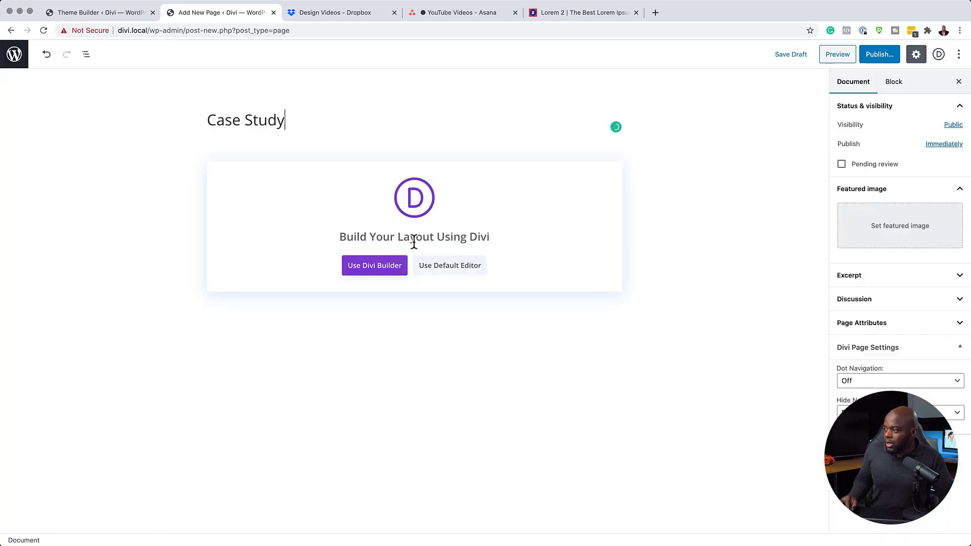
pyautogui.click(449, 267)
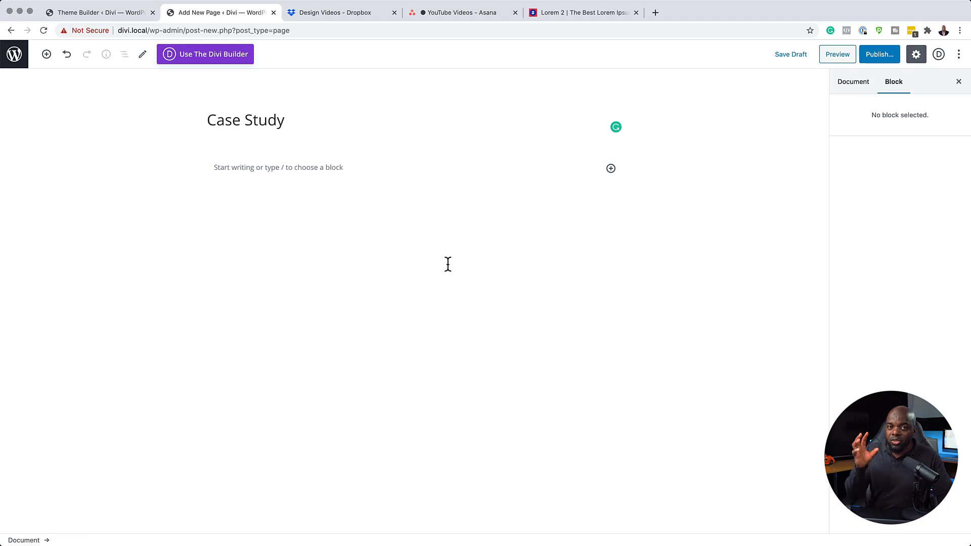
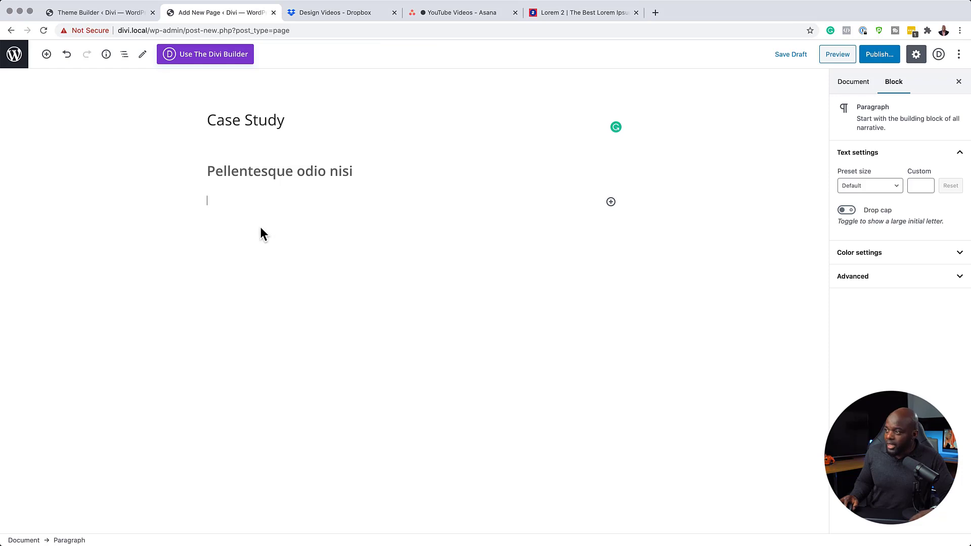
# Paste three lorem ipsum paragraphs under the "Pellentesque odio nisi" heading and insert a block of two equal columns before the last paragraph.
pyautogui.write('Morbi in sem quis dui placerat ornare. Pellentesque odio nisi, euismod in, pharetra a, ultricies in, diam. Sed arcu. Cras consequat.  Praesent dapibus, neque id cursus faucibus, tortor neque egestas auguae, eu vulputate magna eros eu erat. Aliquam erat volutpat. Nam dui mi, tincidunt quis, accumsan porttitor, facilisis luctus, metus.  Phasellus ultrices nulla quis nibh. Quisque a lectus. Donec consectetuer ligula vulputate sem tristique cursus. Nam nulla quam, gravida non, commodo a, sodales sit amet, nisi.')
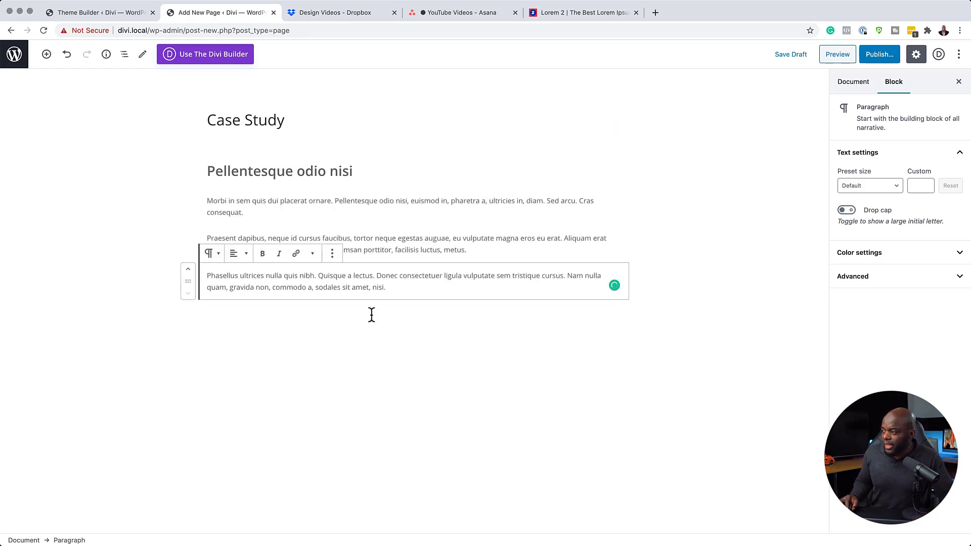
pyautogui.click(659, 291)
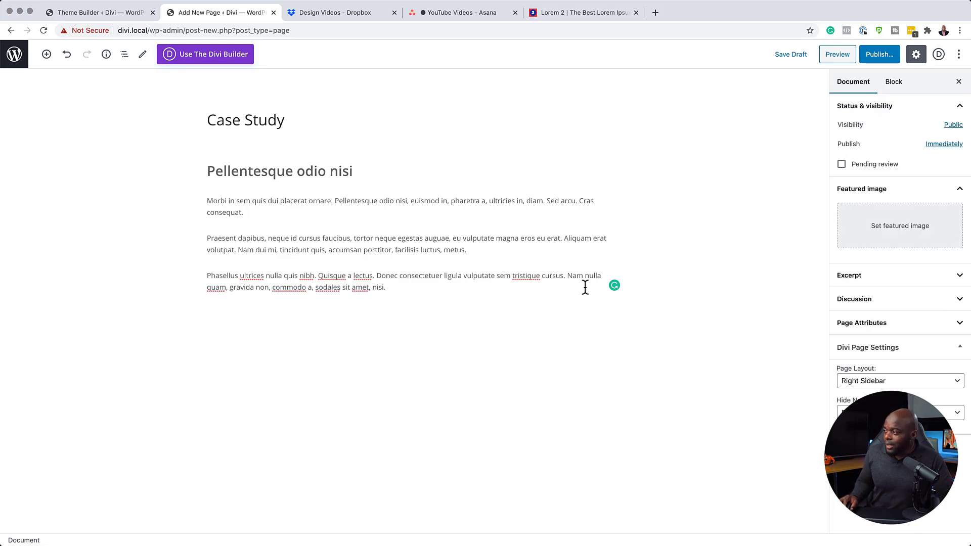
pyautogui.click(402, 261)
pyautogui.scroll(-4, 427, 367)
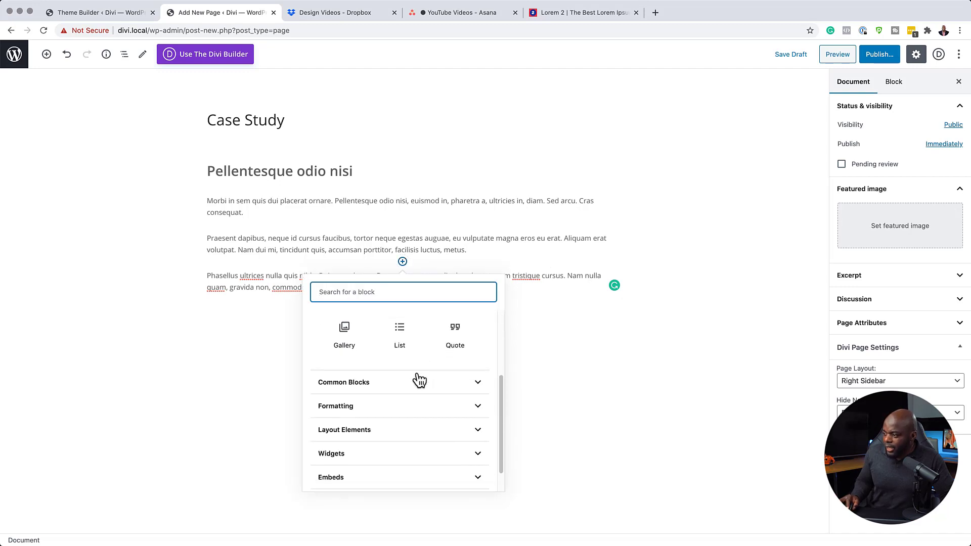
pyautogui.click(364, 434)
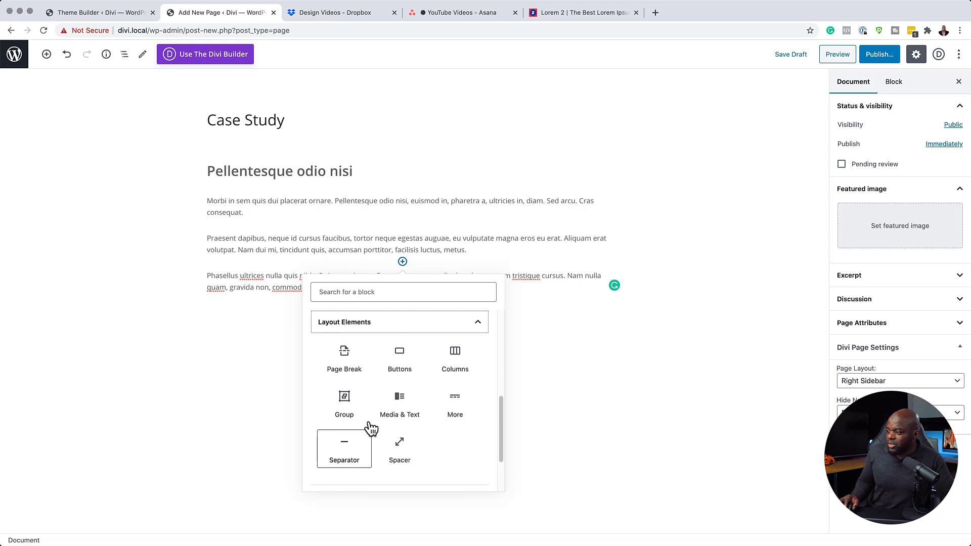
pyautogui.click(464, 361)
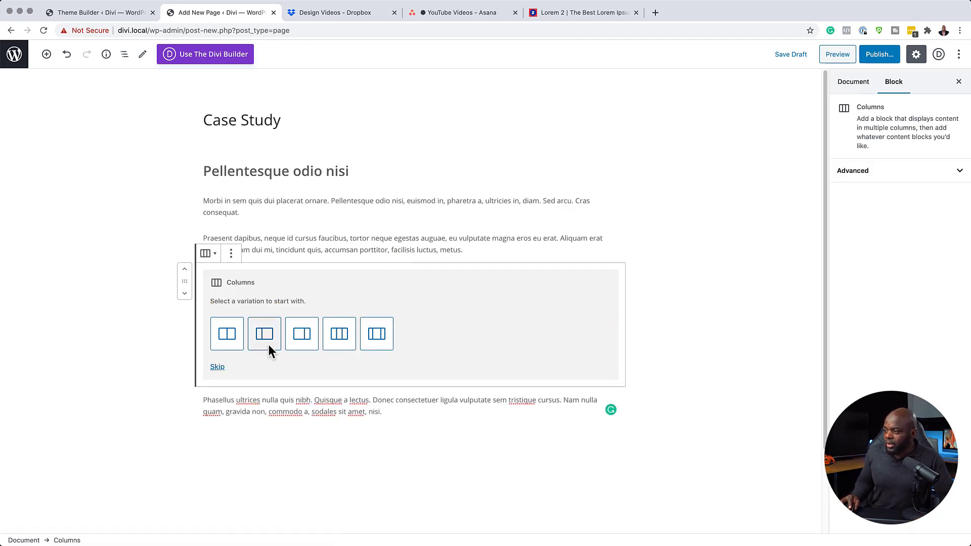
pyautogui.click(226, 338)
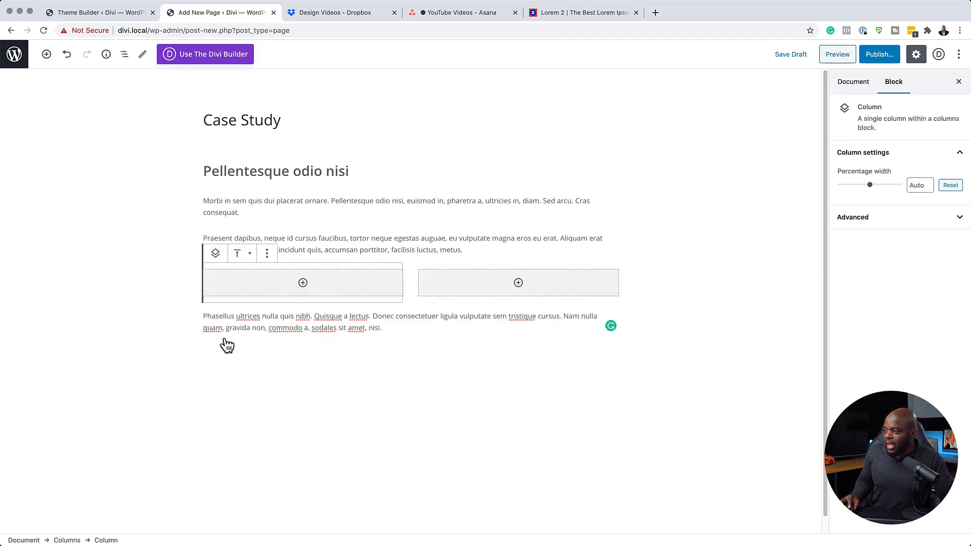
# Insert the woman-2593366_1920.jpg image from the media library into the first column.
pyautogui.click(303, 285)
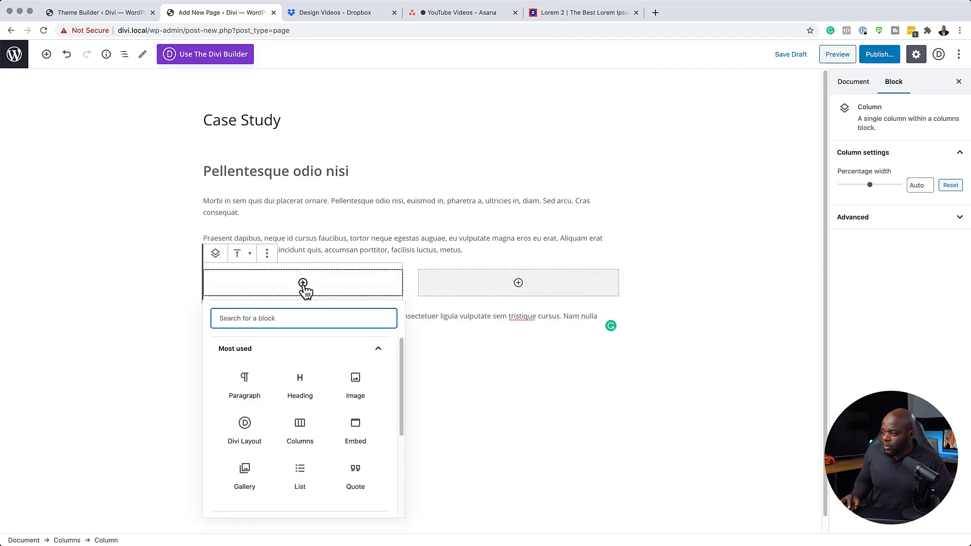
pyautogui.click(361, 383)
pyautogui.click(280, 344)
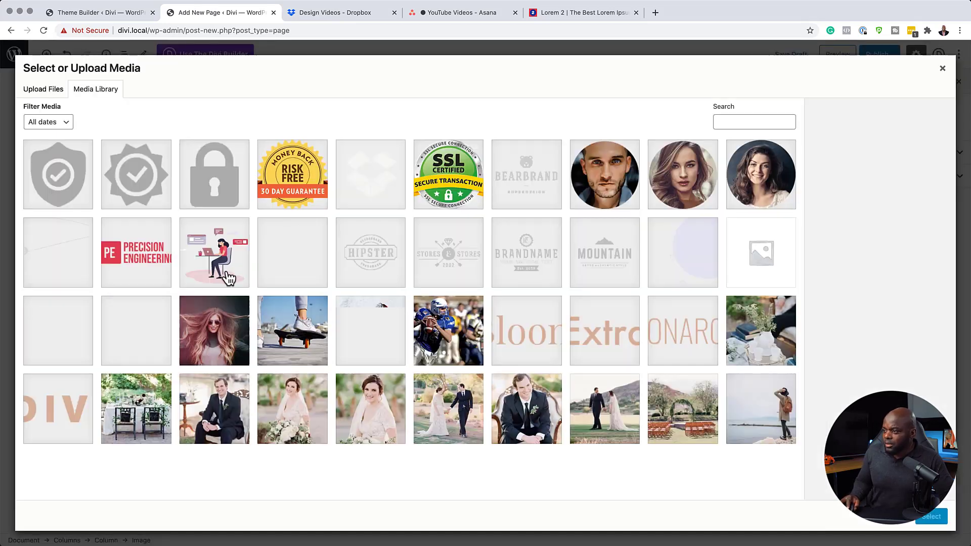
pyautogui.click(222, 331)
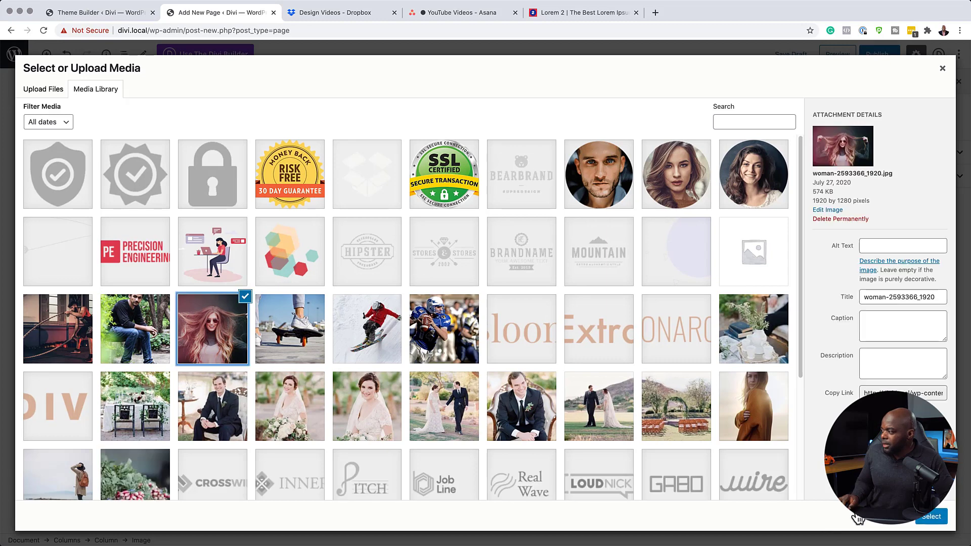
pyautogui.click(930, 517)
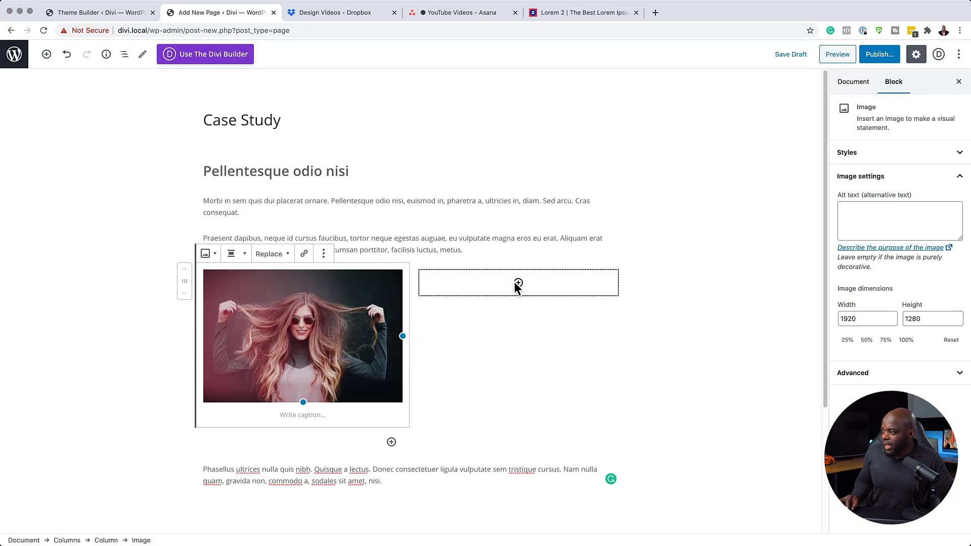
# Insert the man-holding-brown-rope-3253501.jpg image from the media library into the second column.
pyautogui.click(518, 284)
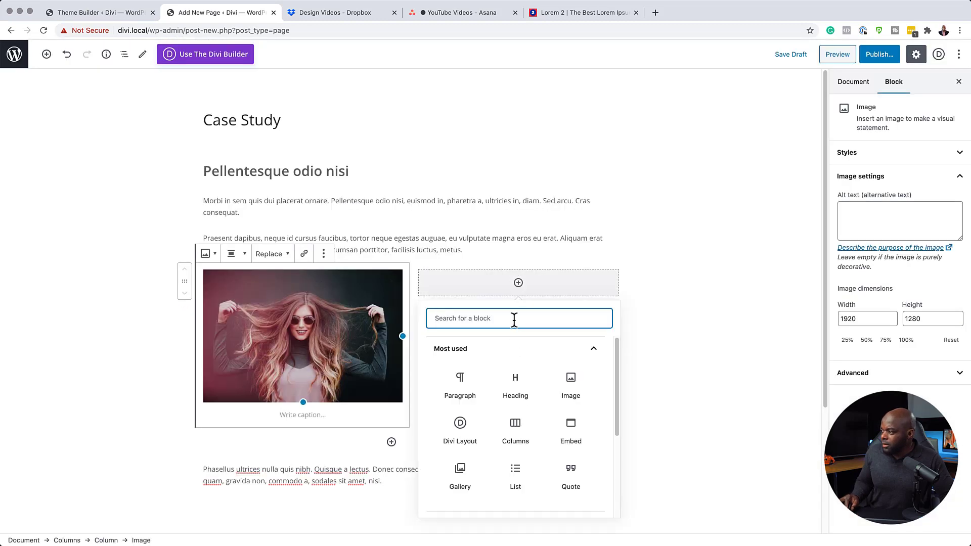
pyautogui.click(568, 387)
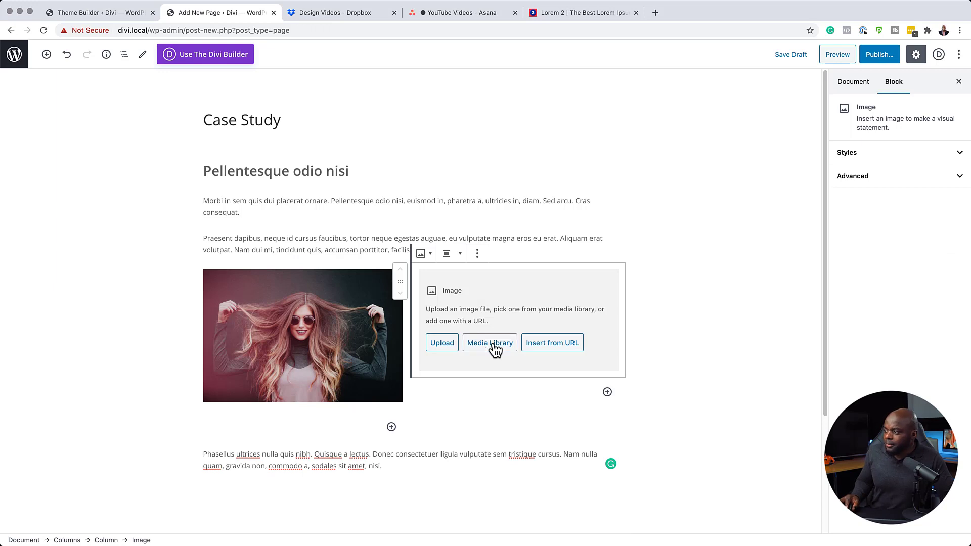
pyautogui.click(493, 344)
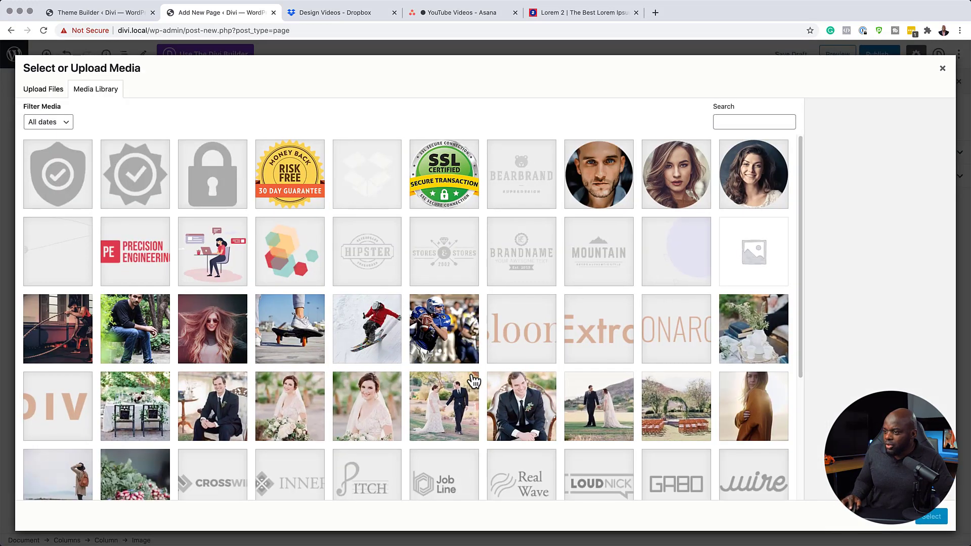
pyautogui.click(49, 335)
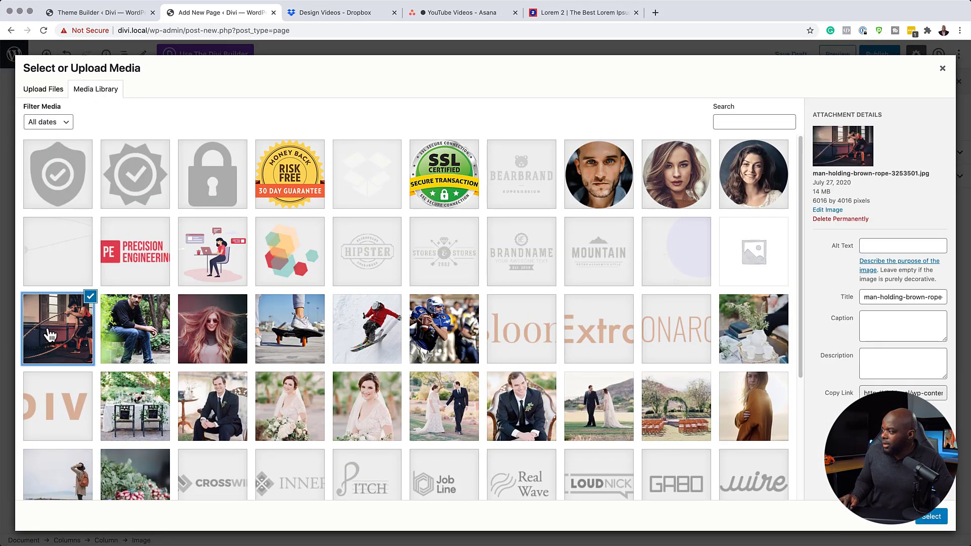
pyautogui.click(930, 521)
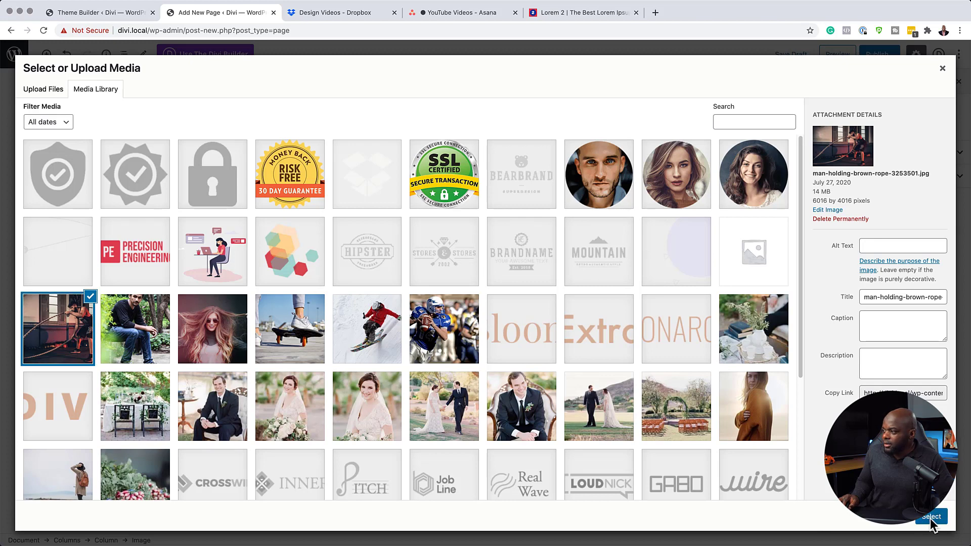
pyautogui.click(930, 517)
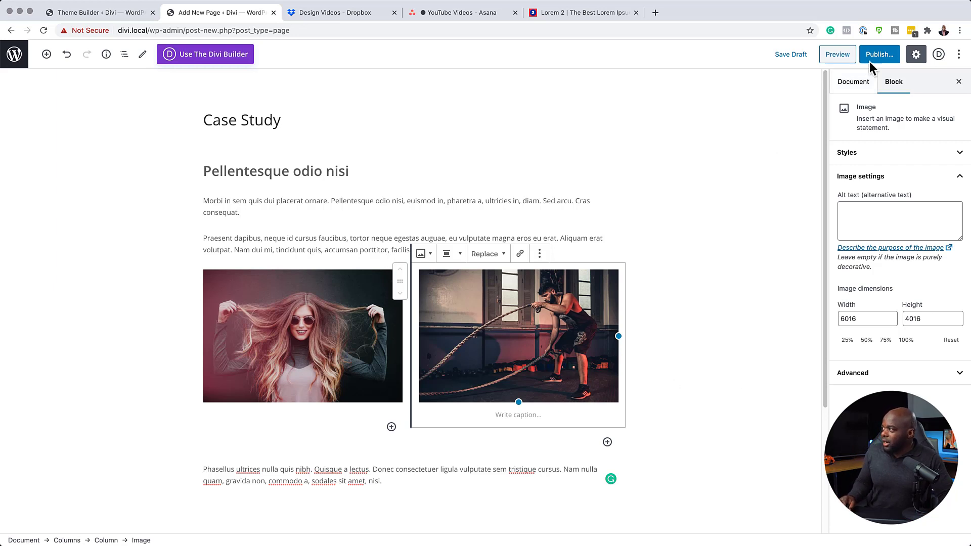
# Publish the Case Study page and review its live version from the heading down to the footer.
pyautogui.click(884, 57)
pyautogui.click(886, 60)
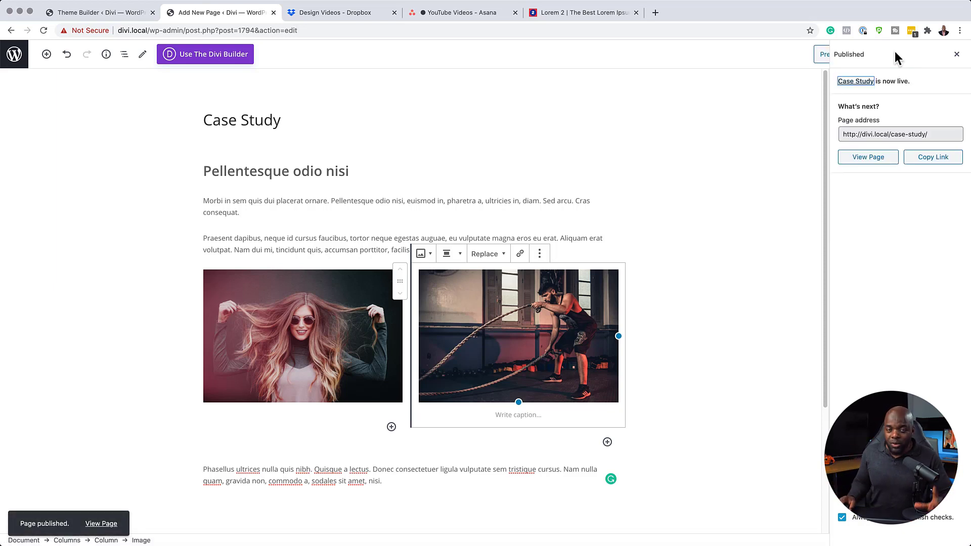
pyautogui.click(102, 524)
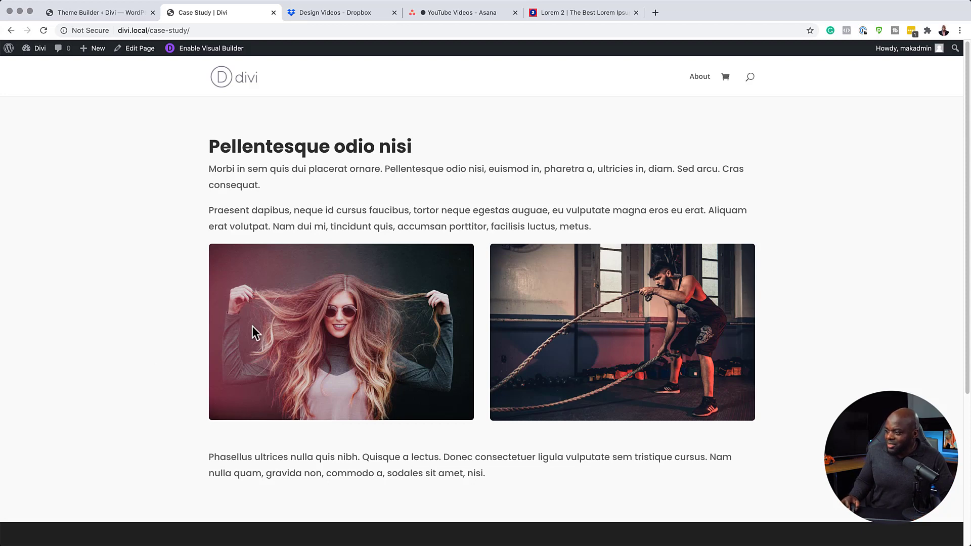
pyautogui.scroll(-5, 148, 362)
pyautogui.scroll(2, 147, 360)
pyautogui.scroll(3, 147, 360)
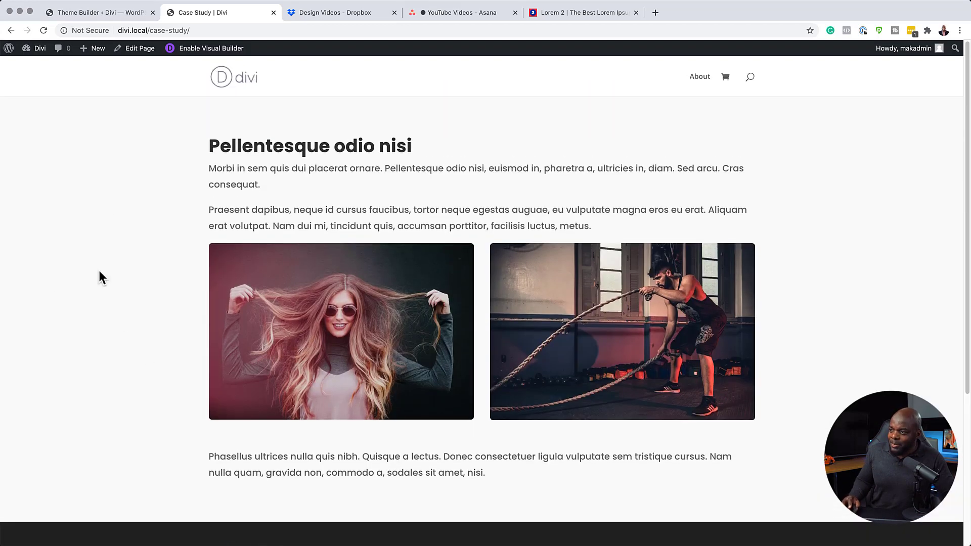
# Return to the Divi Theme Builder, open the Global Body layout for editing and go to the end of its post content.
pyautogui.click(117, 14)
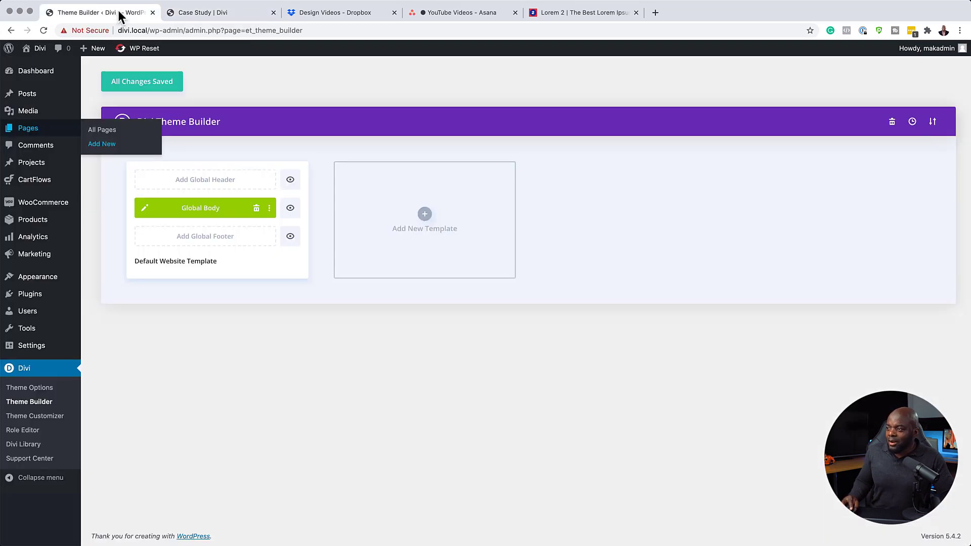
pyautogui.click(146, 207)
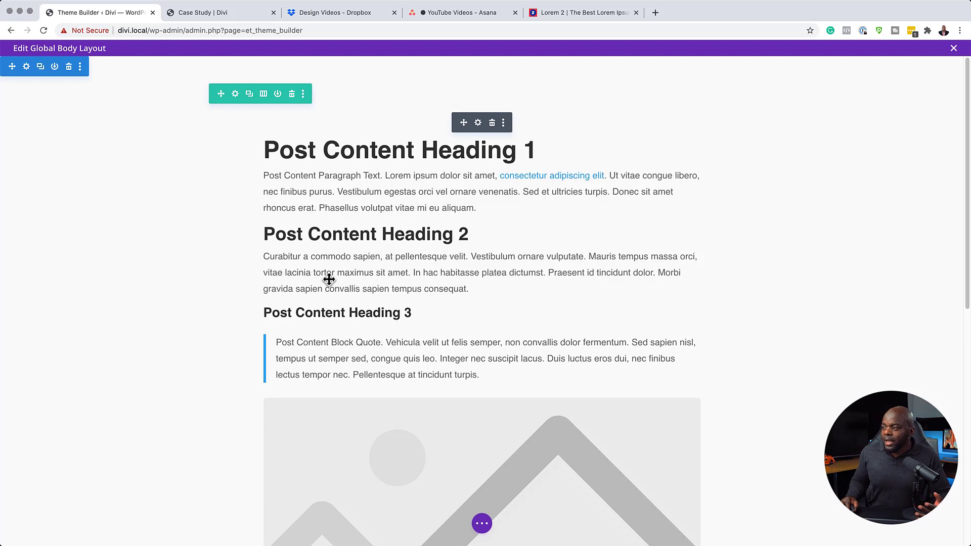
pyautogui.scroll(-10, 392, 276)
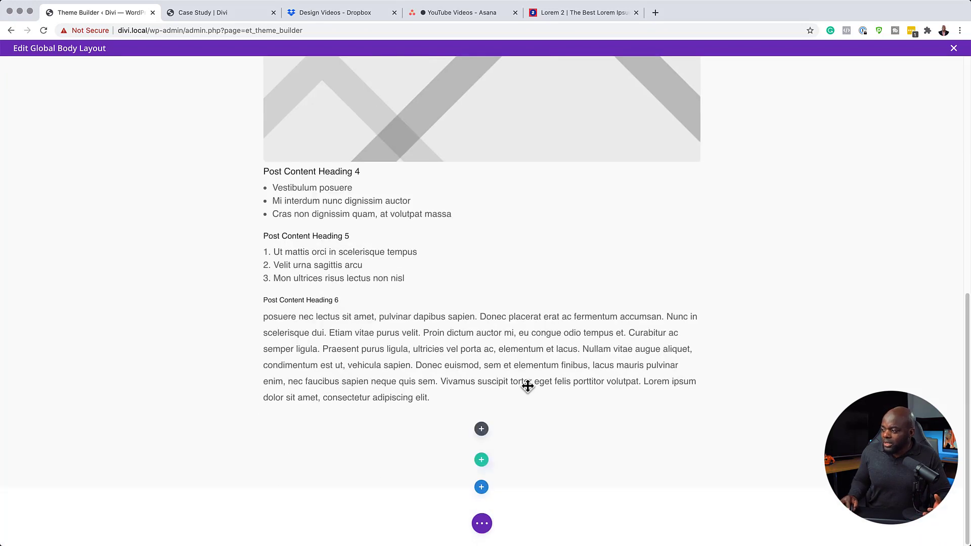